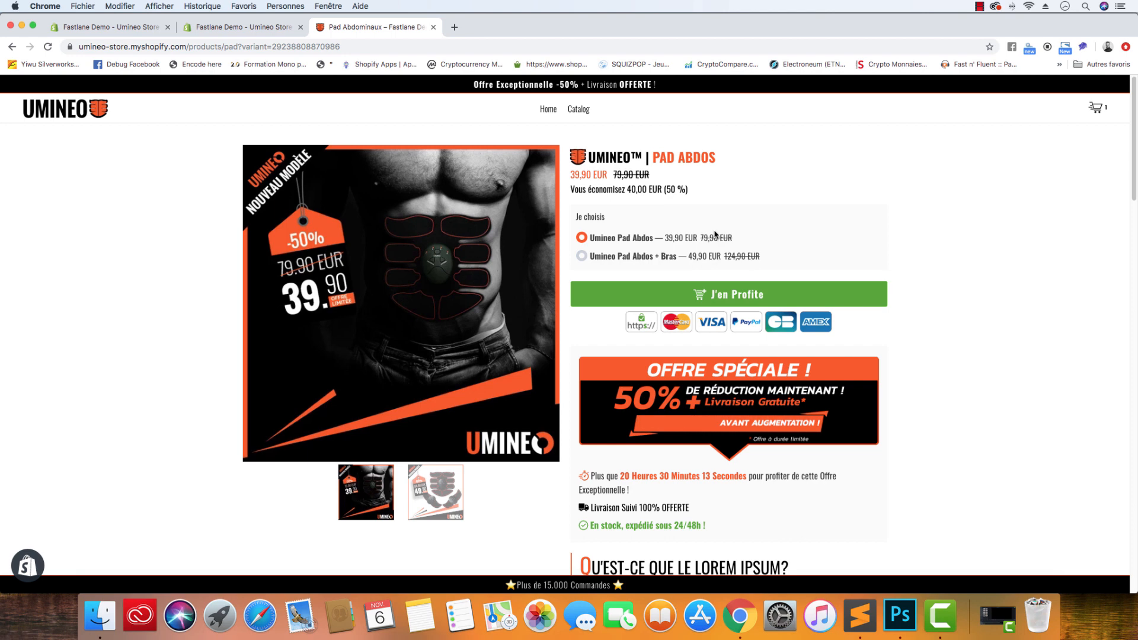
# Glance at the icon artwork in Photoshop, return to Chrome, and open the store's theme editor for the product page
pyautogui.click(900, 622)
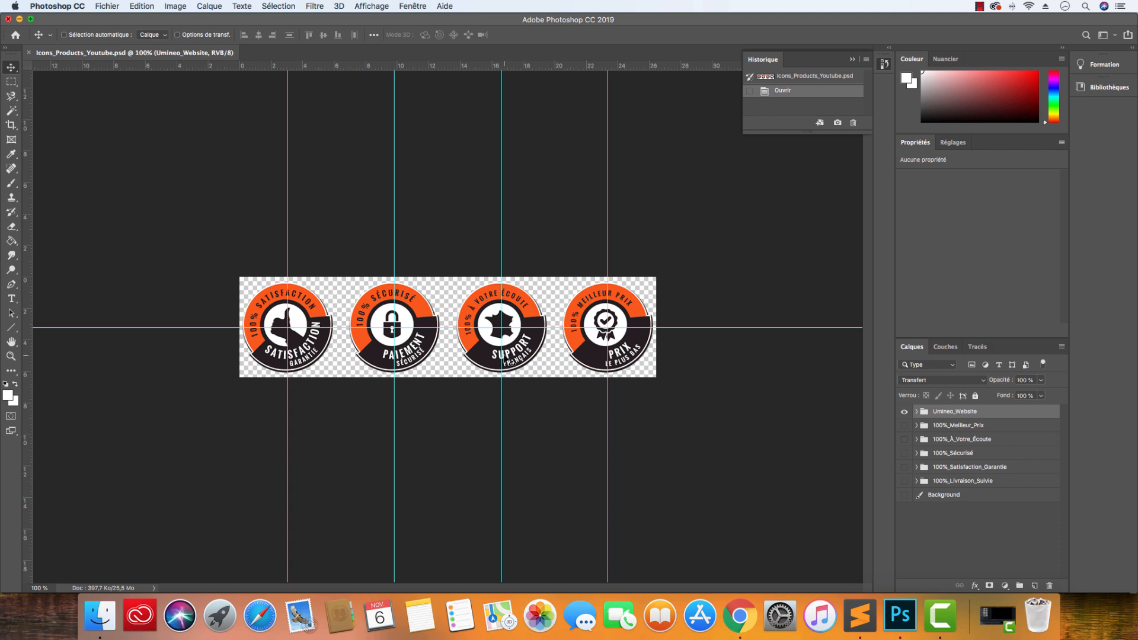
pyautogui.click(747, 619)
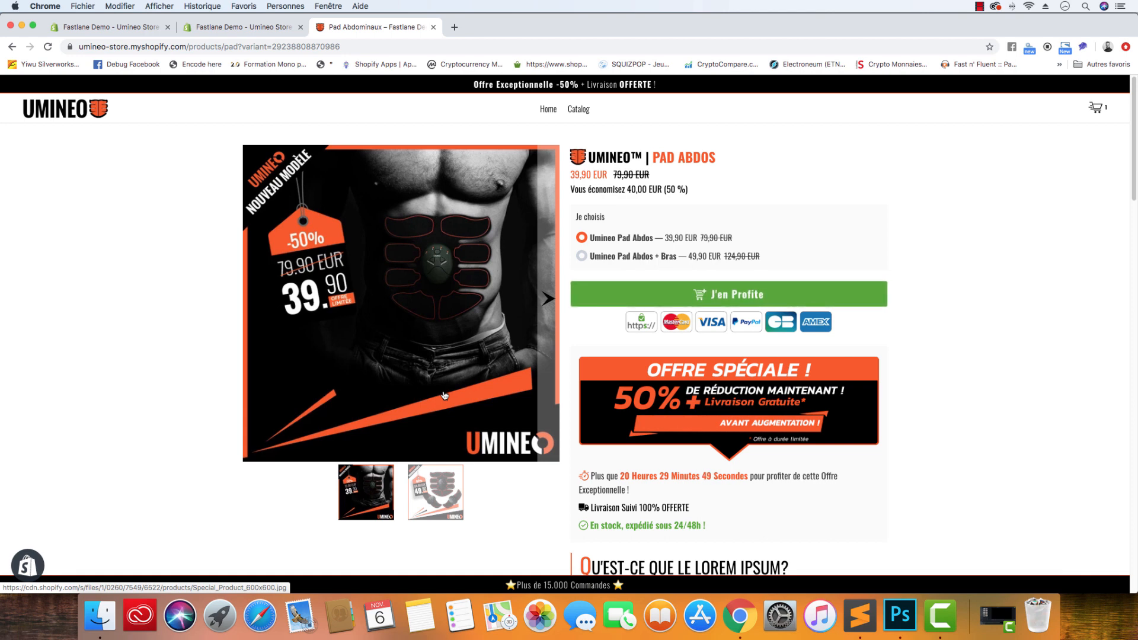
pyautogui.click(240, 27)
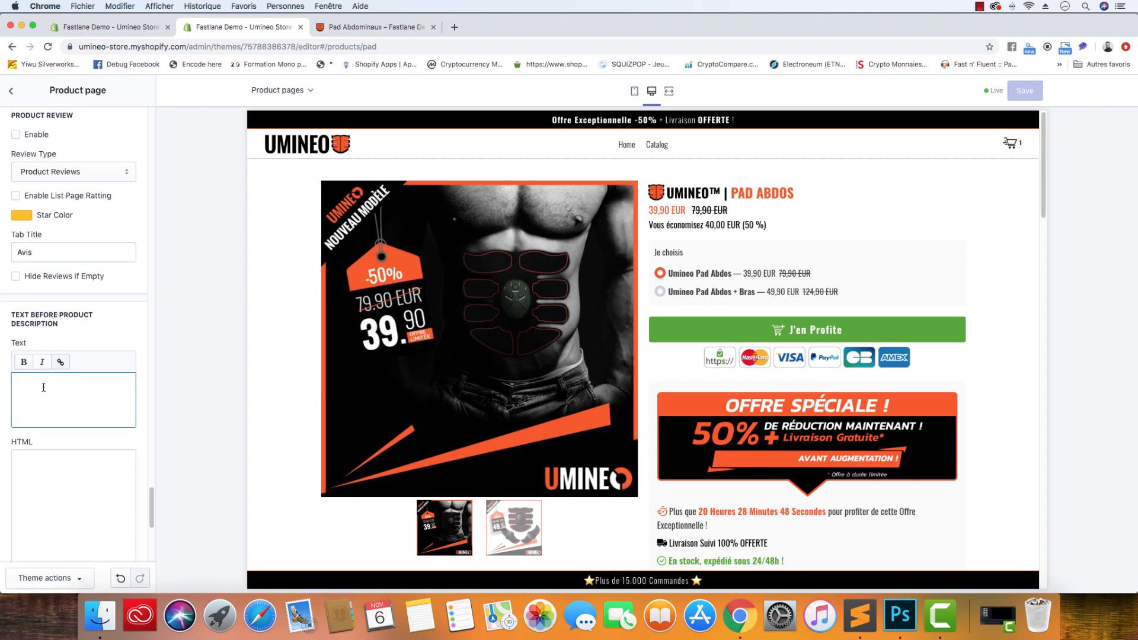
# Enter "Je suis ici" as the text before the product description
pyautogui.write('Je sios')
pyautogui.press('BackSpace')
pyautogui.press('BackSpace')
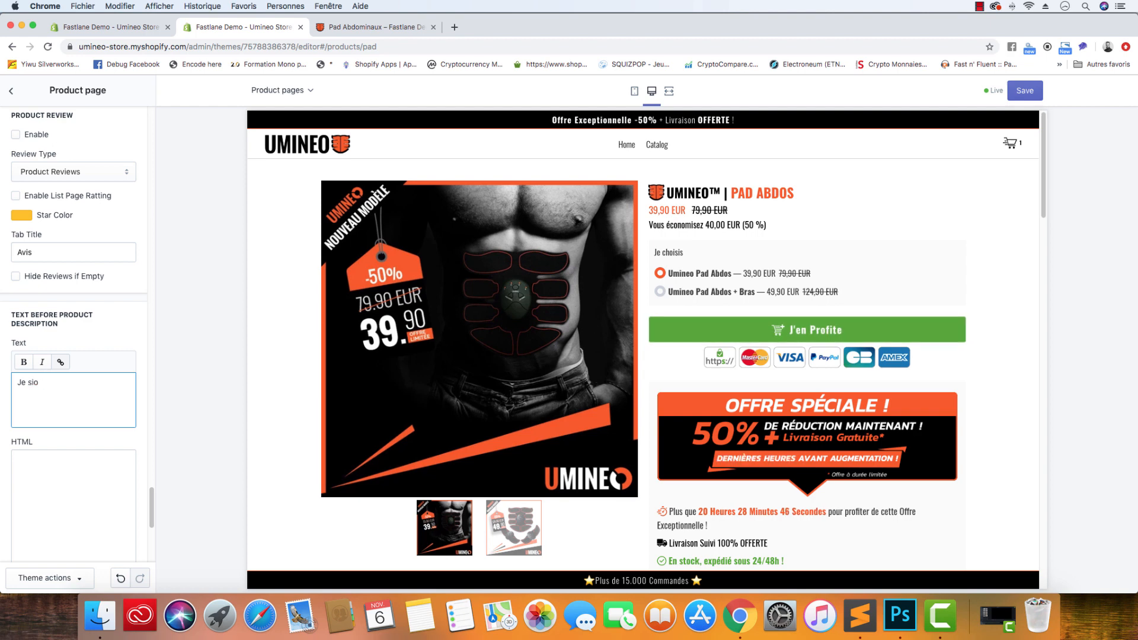
pyautogui.write('uis ici')
# Enter "<h2>Pourquoi Nous ?</h2>" as the HTML before the product description
pyautogui.click(47, 478)
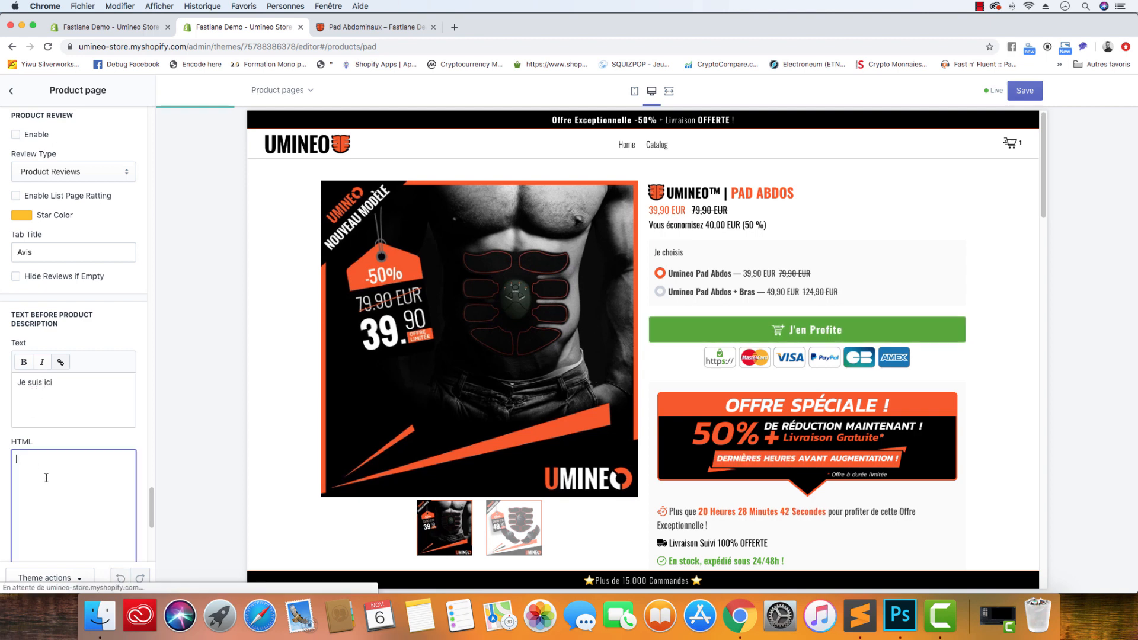
pyautogui.write('<h')
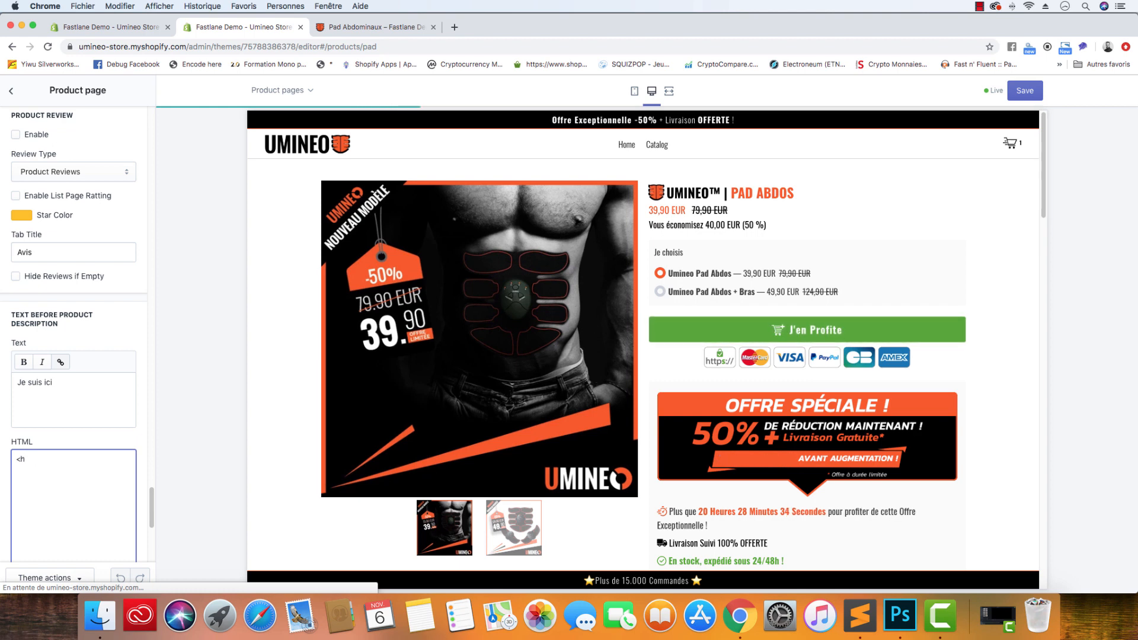
pyautogui.write('"2>P')
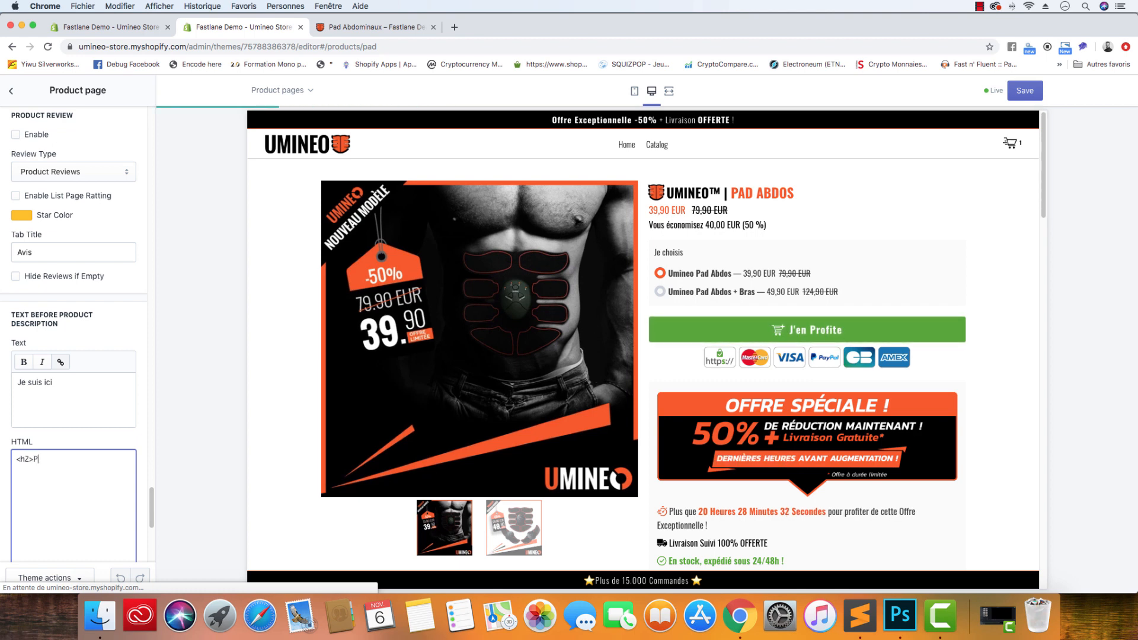
pyautogui.write('ourquoi Nous')
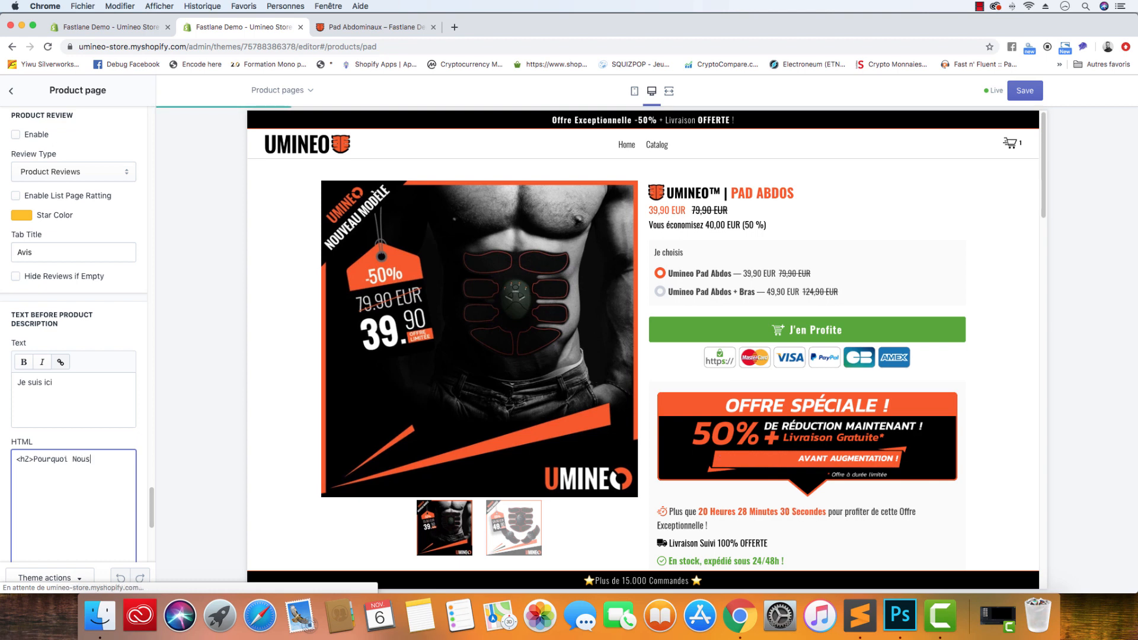
pyautogui.write(' ?</')
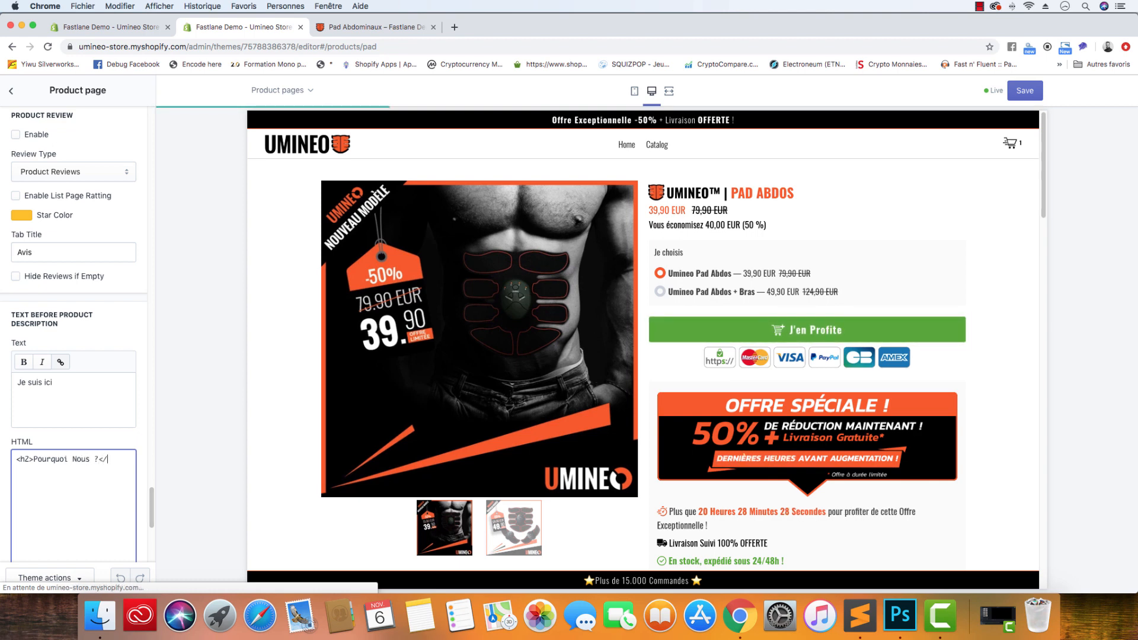
pyautogui.write('h2>')
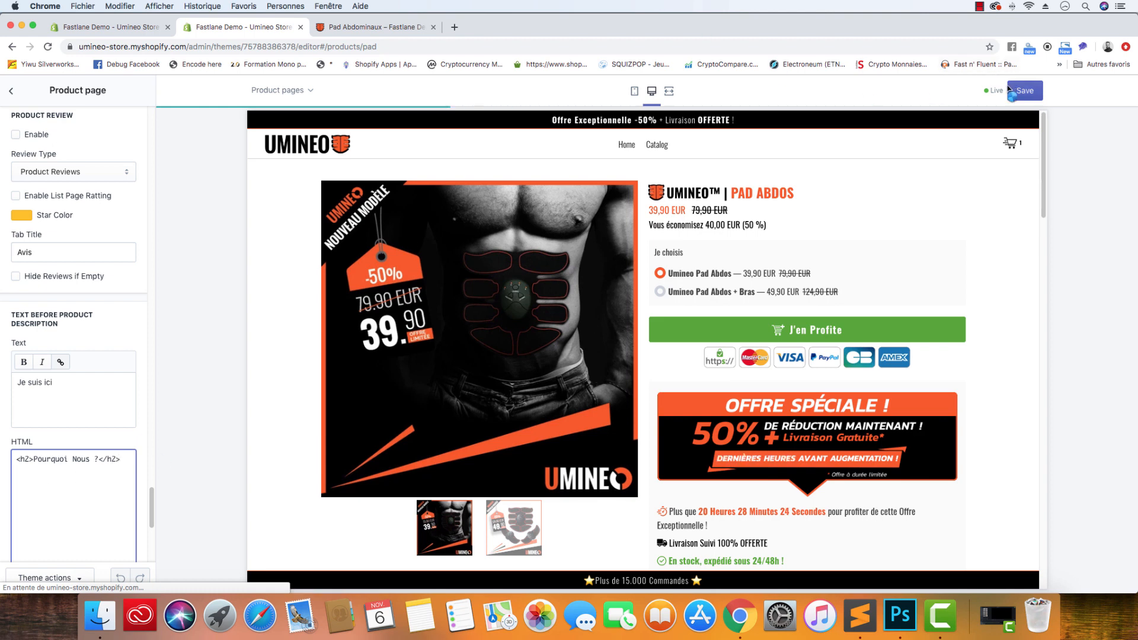
# Examine the page preview between the stock notice and the product description, comparing it with the entered text and HTML heading
pyautogui.click(262, 256)
pyautogui.scroll(-2, 274, 252)
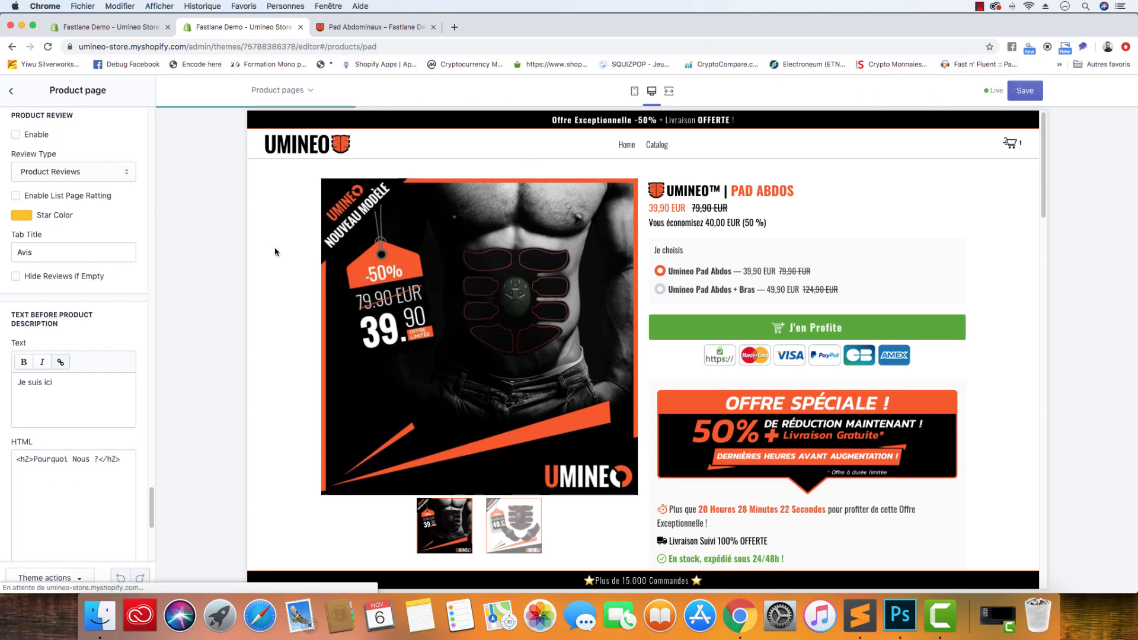
pyautogui.scroll(-1, 308, 264)
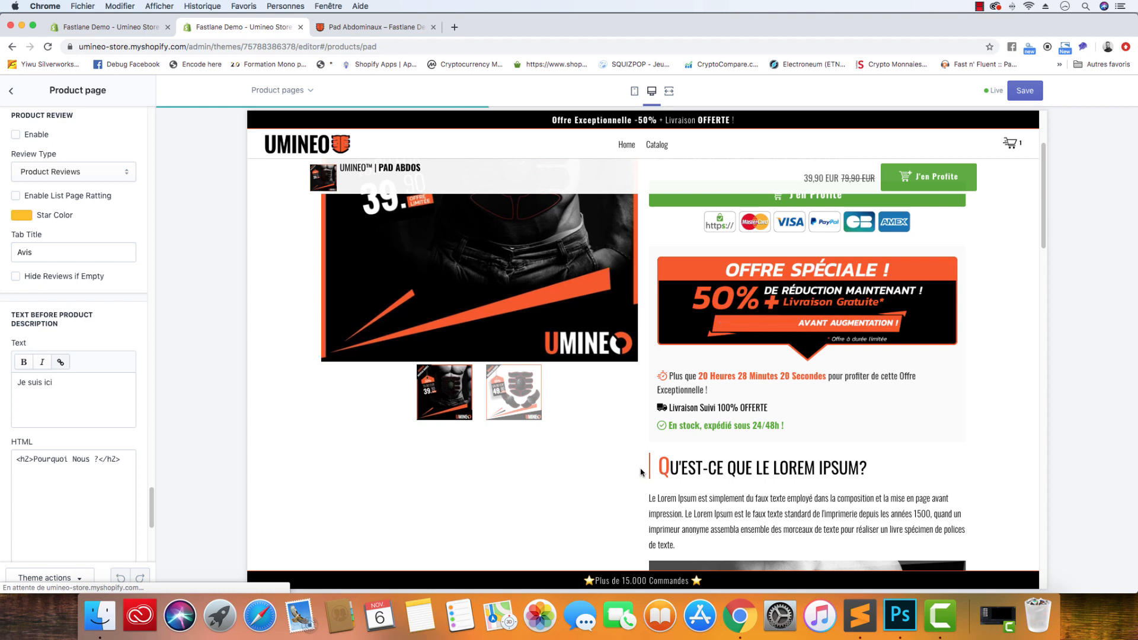
pyautogui.moveTo(649, 472); pyautogui.dragTo(867, 471)
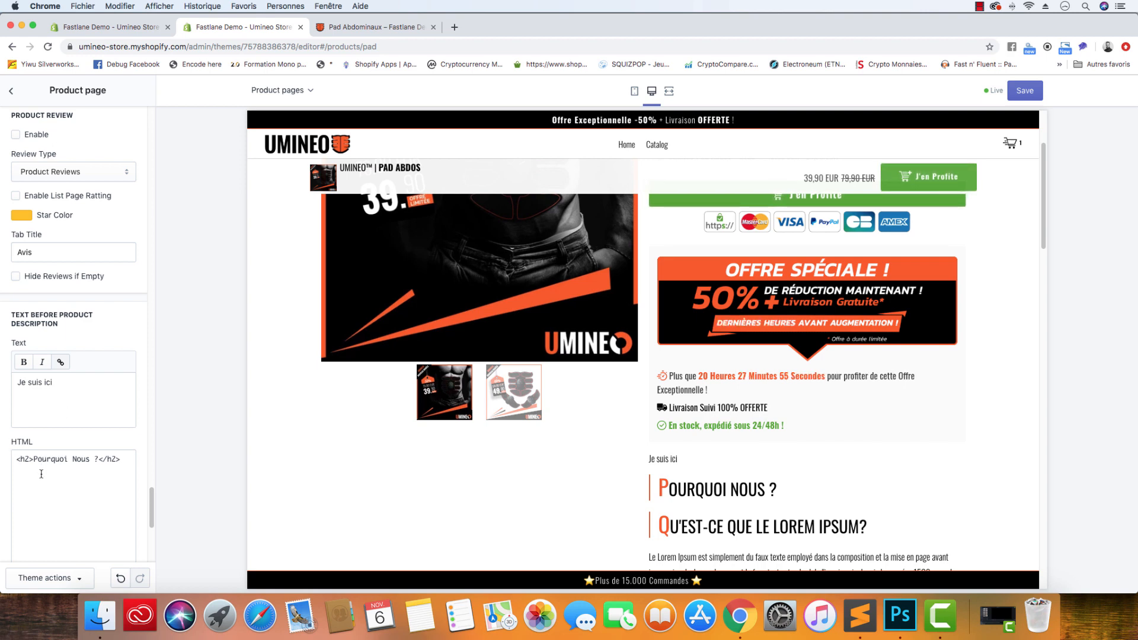
pyautogui.click(113, 409)
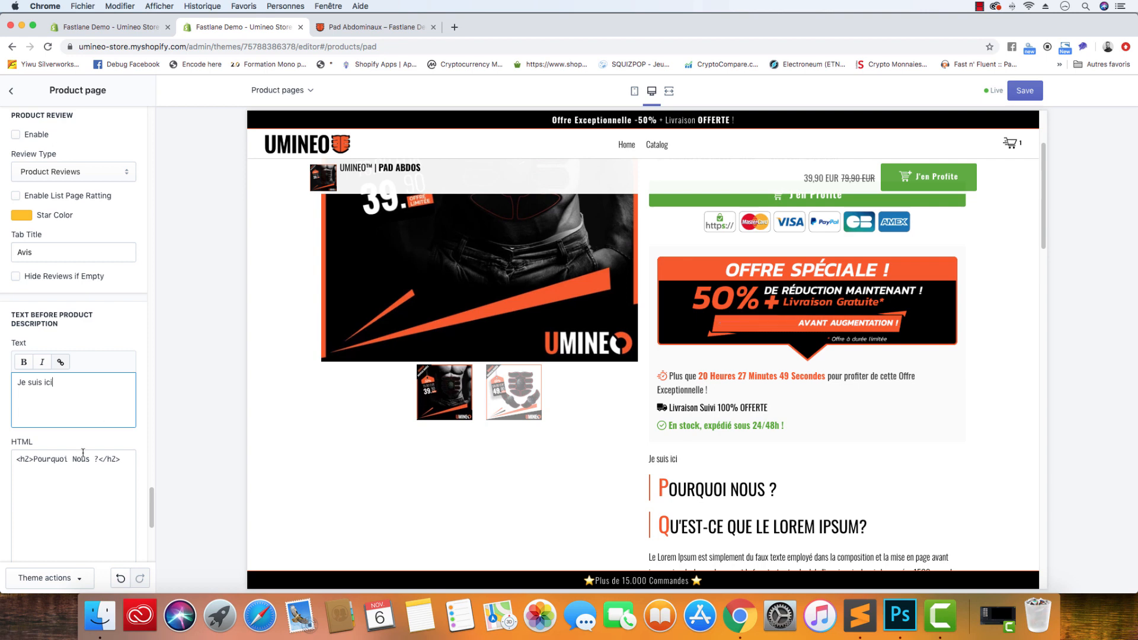
pyautogui.click(88, 474)
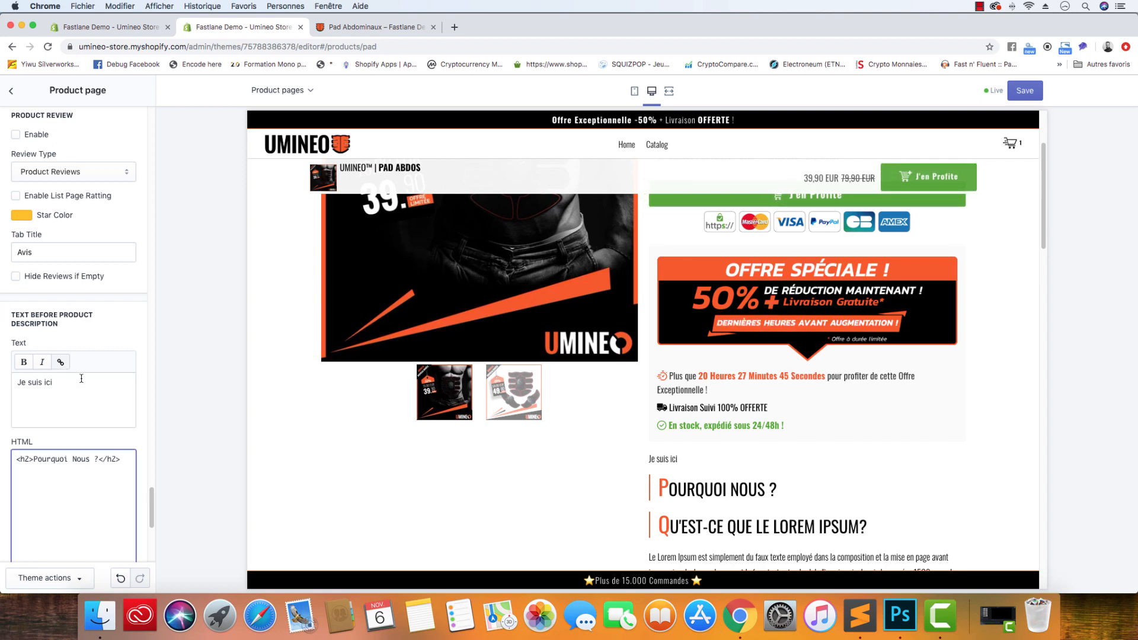
pyautogui.scroll(-3, 700, 394)
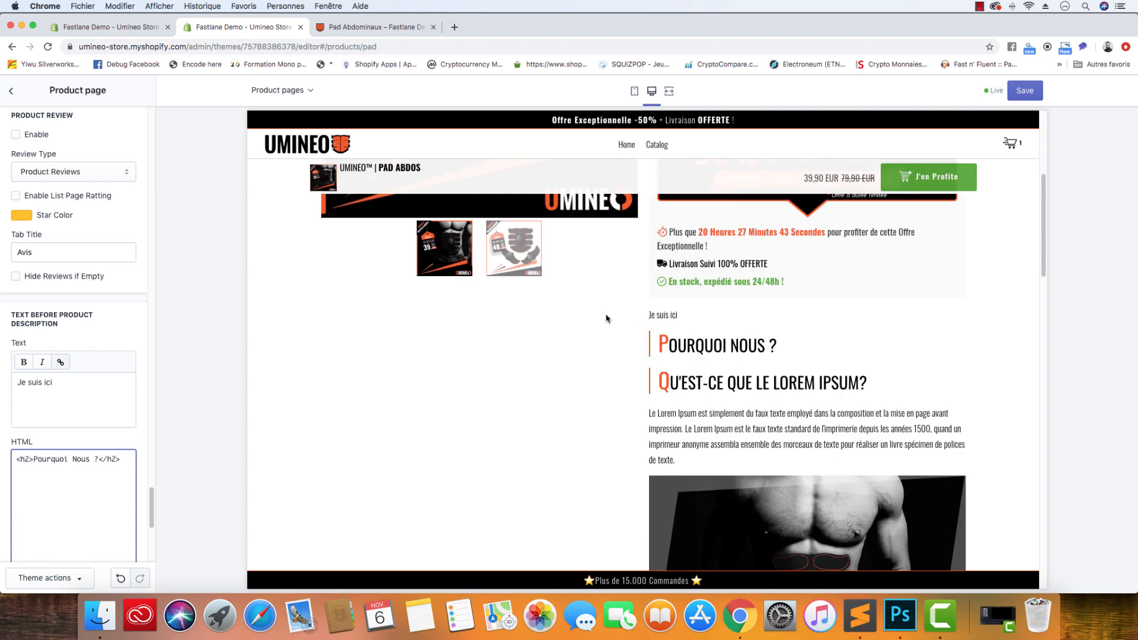
pyautogui.moveTo(647, 318); pyautogui.dragTo(804, 346)
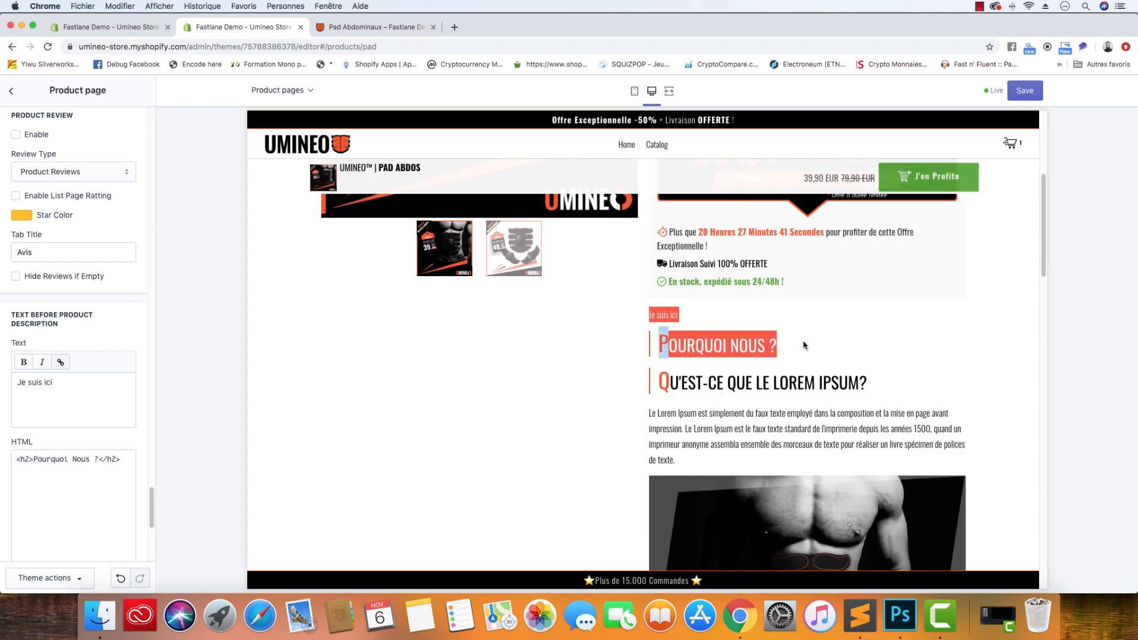
# Clear both the text and the HTML placed before the product description
pyautogui.click(106, 392)
pyautogui.press('super+a')
pyautogui.press('BackSpace')
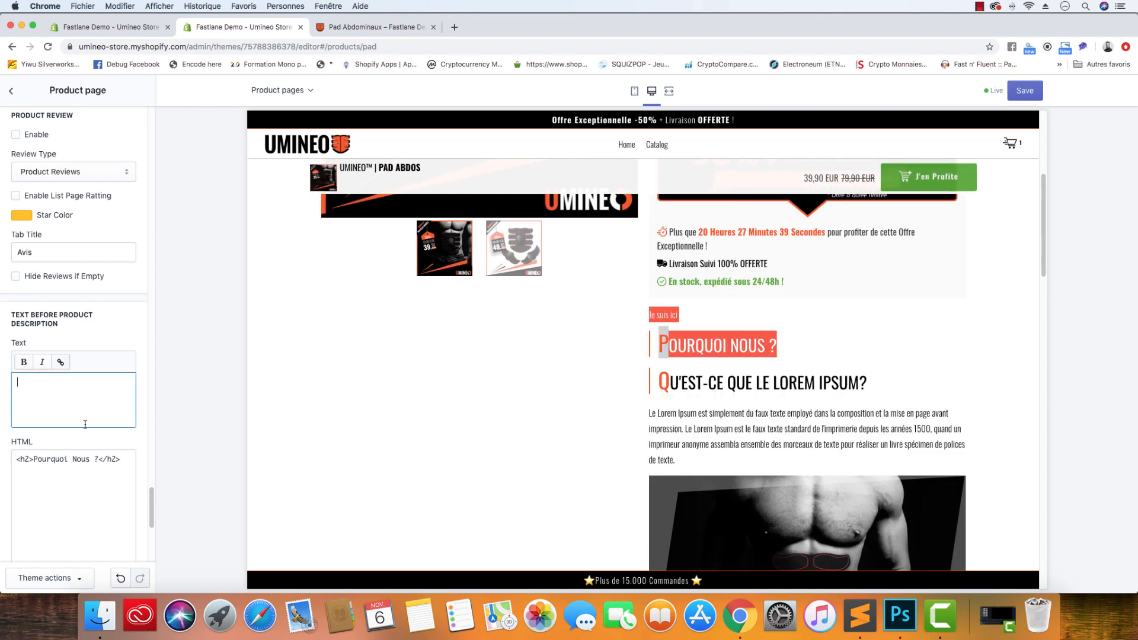
pyautogui.click(132, 464)
pyautogui.press('super+a')
pyautogui.press('BackSpace')
# Examine the HTML after the product description, including its heading and image class, and compare it with the section before the description
pyautogui.scroll(-2, 39, 464)
pyautogui.scroll(-5, 39, 464)
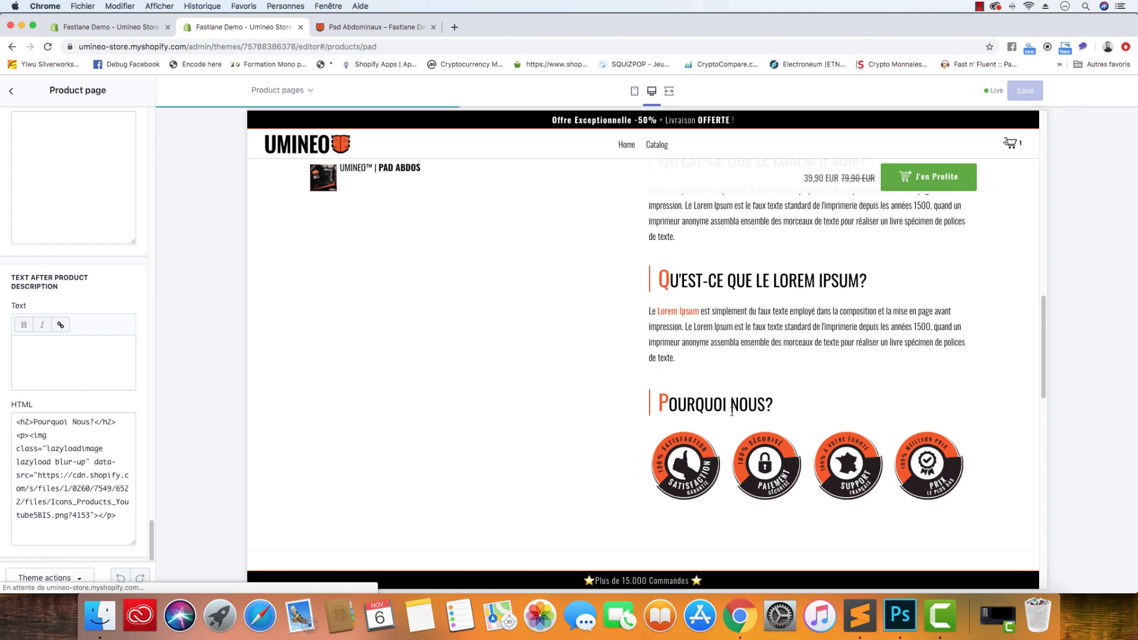
pyautogui.moveTo(117, 422); pyautogui.dragTo(36, 415)
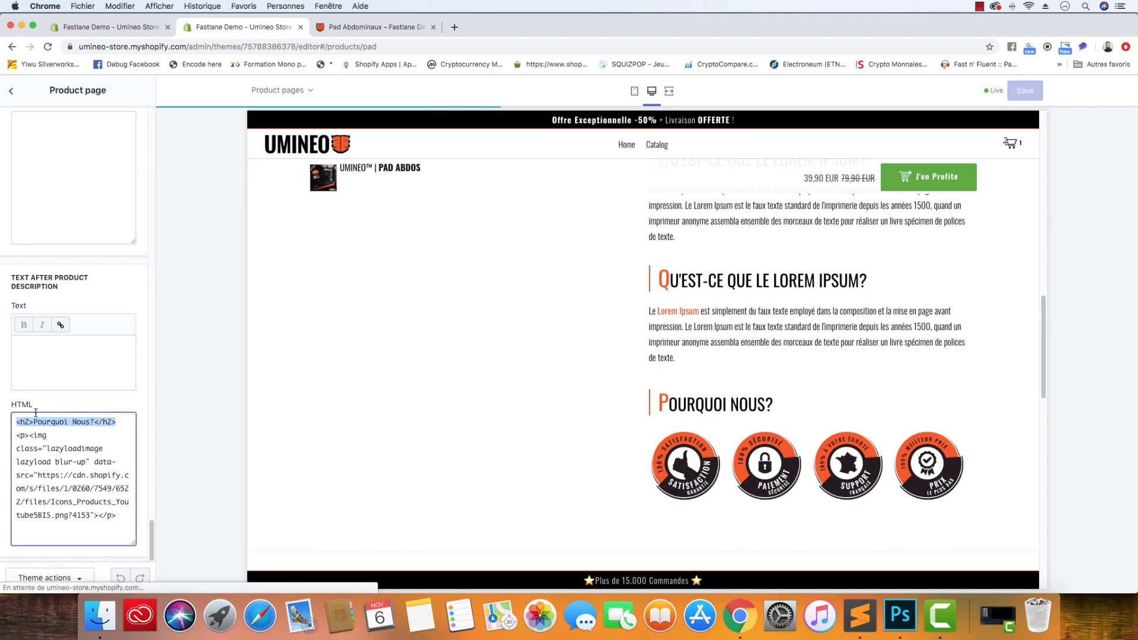
pyautogui.click(52, 449)
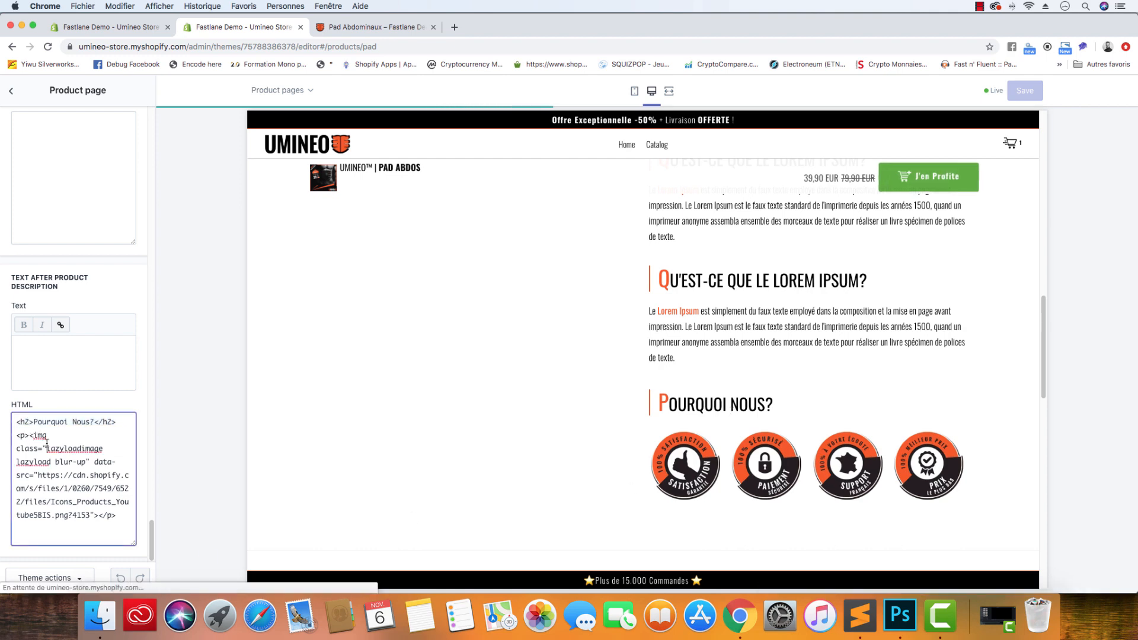
pyautogui.moveTo(37, 439); pyautogui.dragTo(66, 460)
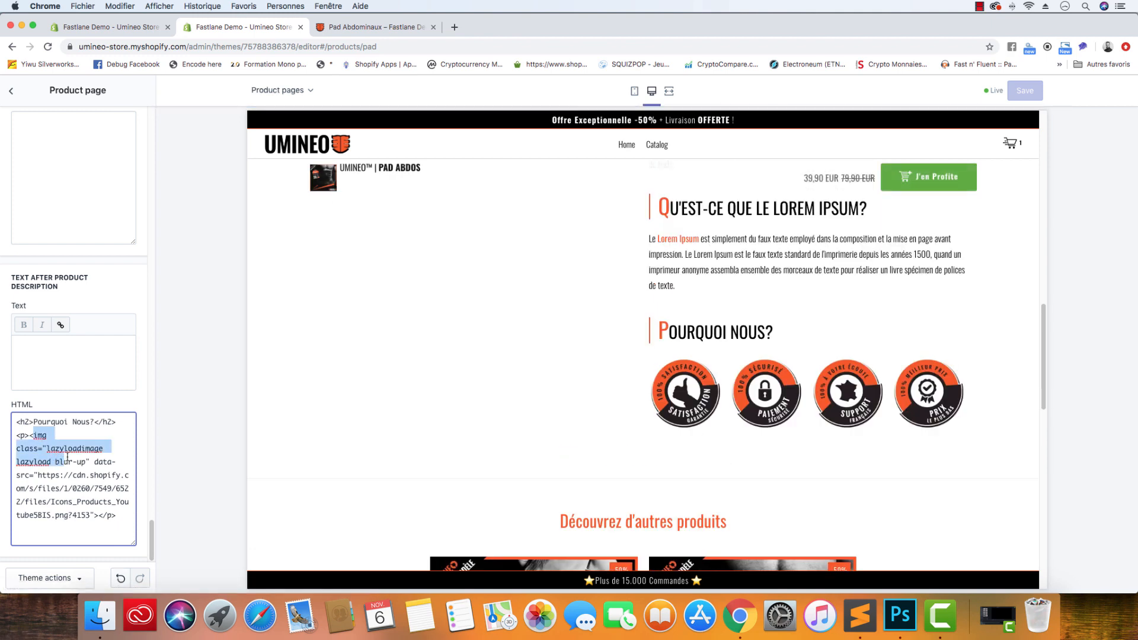
pyautogui.click(67, 457)
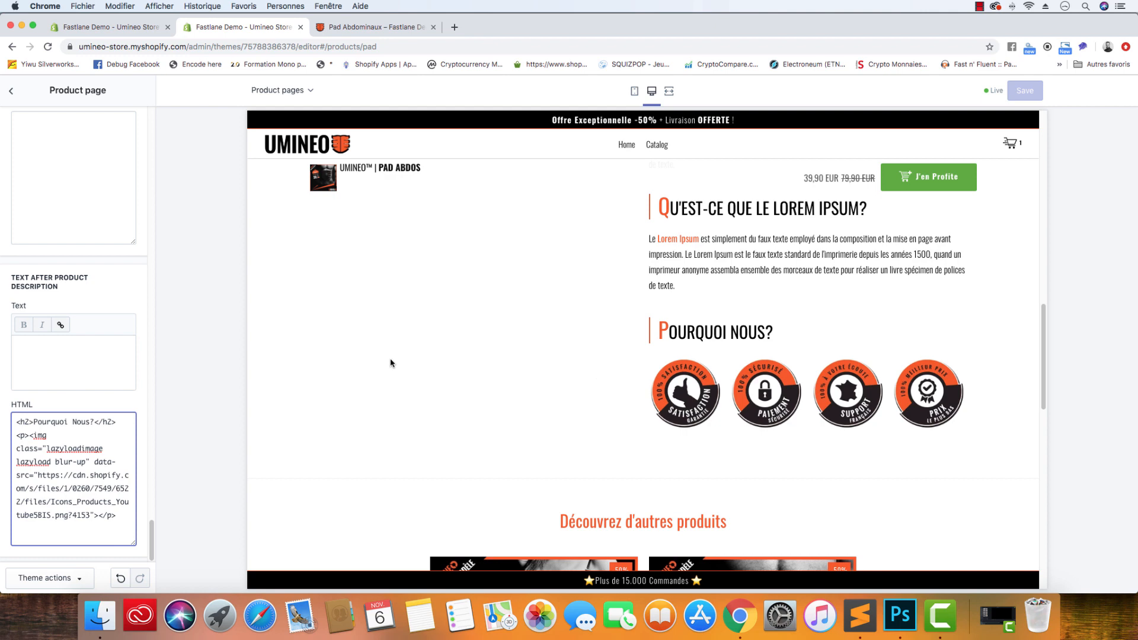
pyautogui.scroll(5, 94, 284)
pyautogui.moveTo(78, 333); pyautogui.dragTo(17, 314)
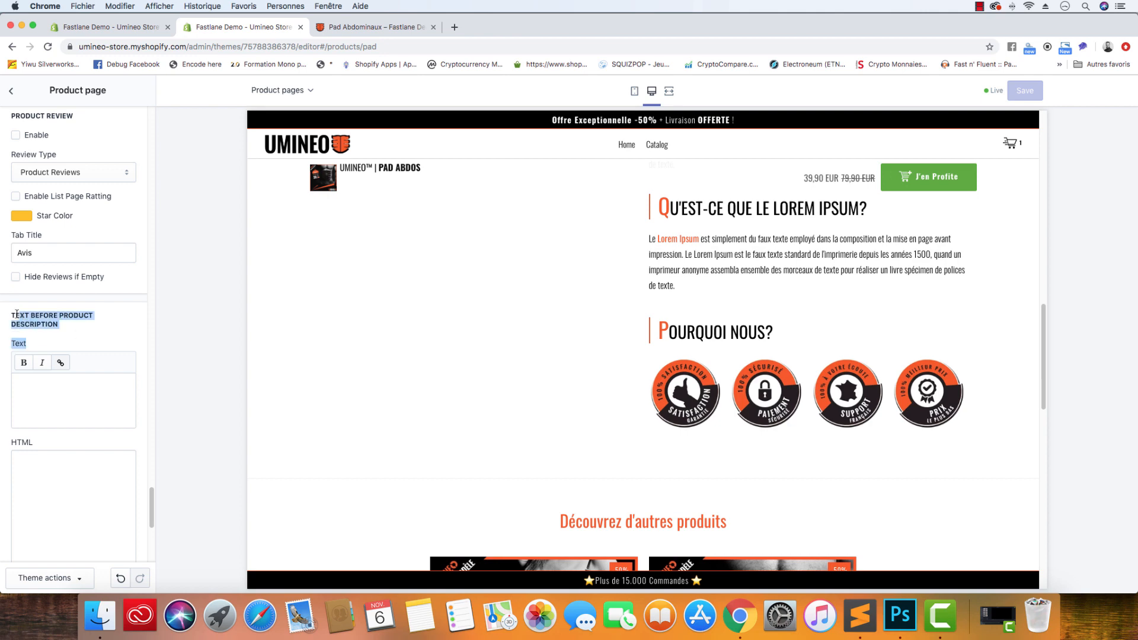
pyautogui.scroll(-6, 83, 305)
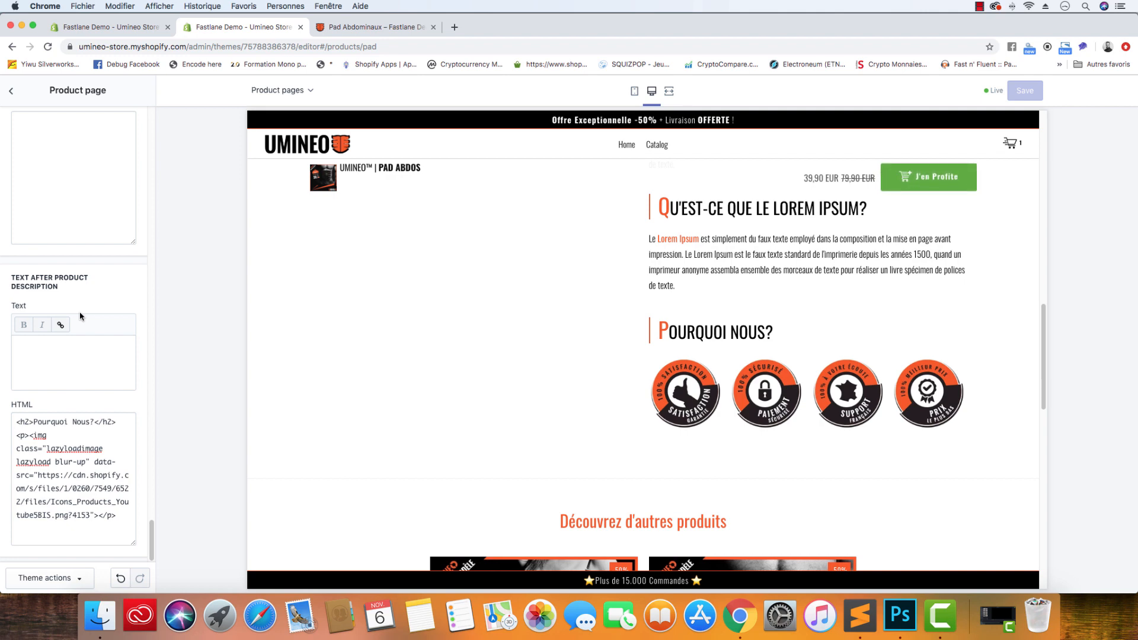
# Open Icons_Products_Youtube.psd from the ICONS3 folder in Photoshop and expand the Umineo_Website layer group
pyautogui.click(101, 616)
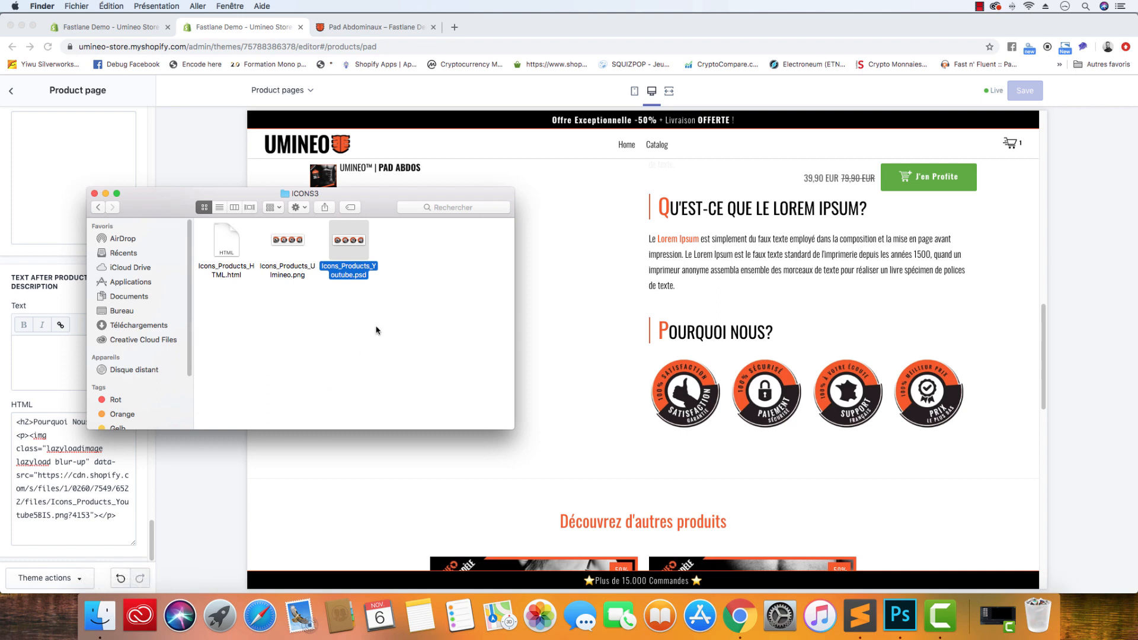
pyautogui.doubleClick(347, 239)
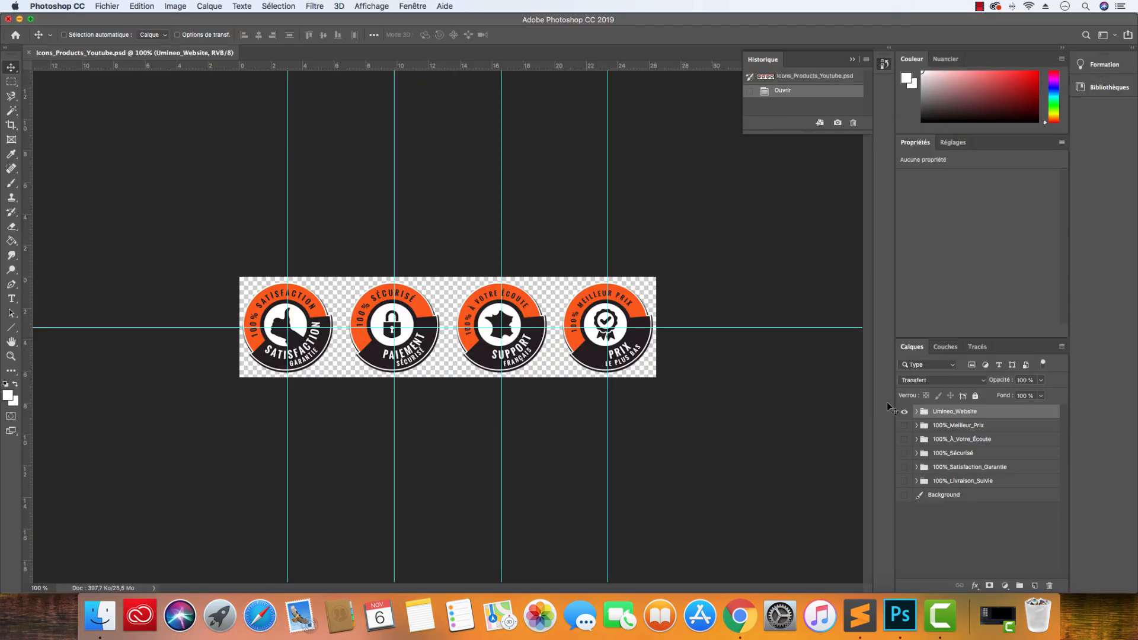
pyautogui.click(916, 411)
pyautogui.click(926, 429)
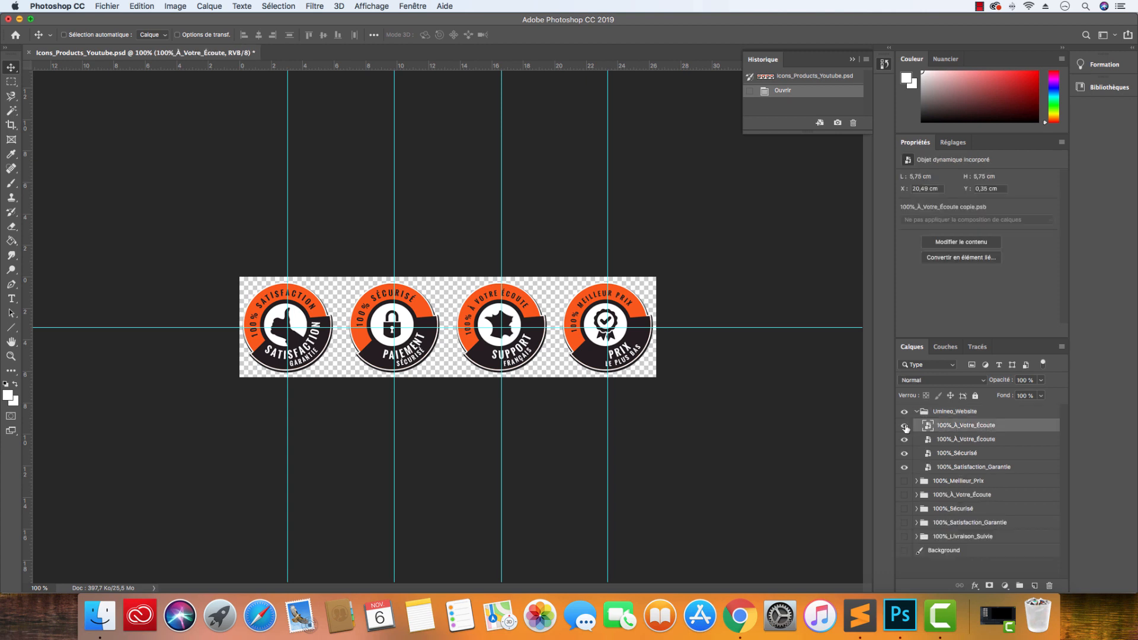
# Hide and show the two uppermost icon layers of the Umineo_Website group to check which badge each one holds
pyautogui.click(903, 425)
pyautogui.click(904, 439)
pyautogui.click(903, 424)
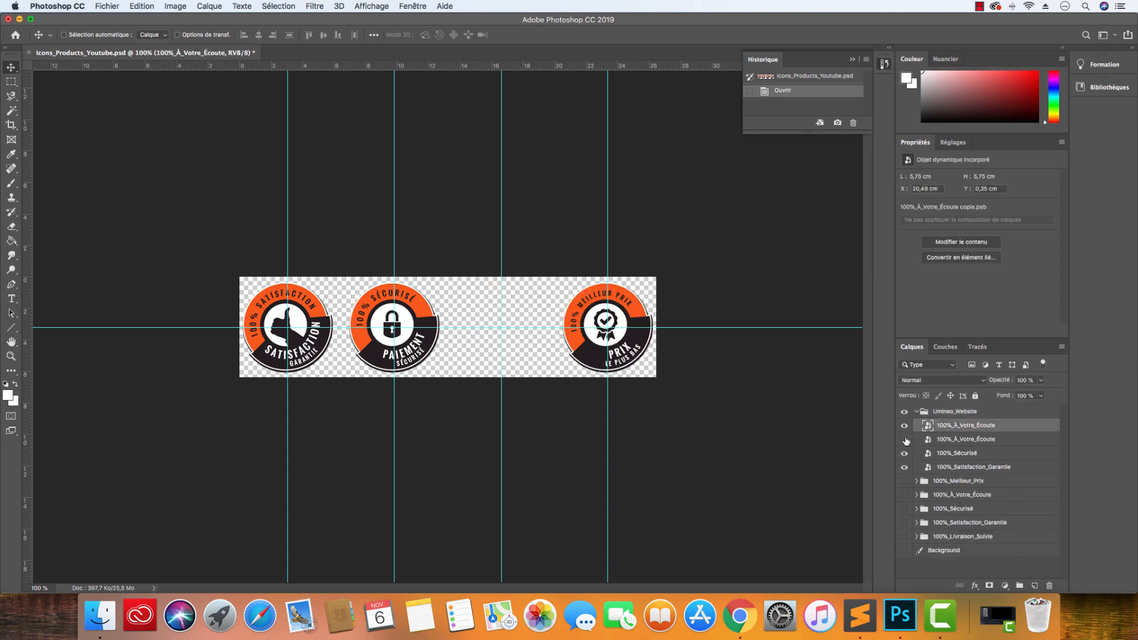
pyautogui.click(903, 439)
pyautogui.click(904, 425)
pyautogui.click(903, 439)
pyautogui.click(904, 424)
pyautogui.click(904, 439)
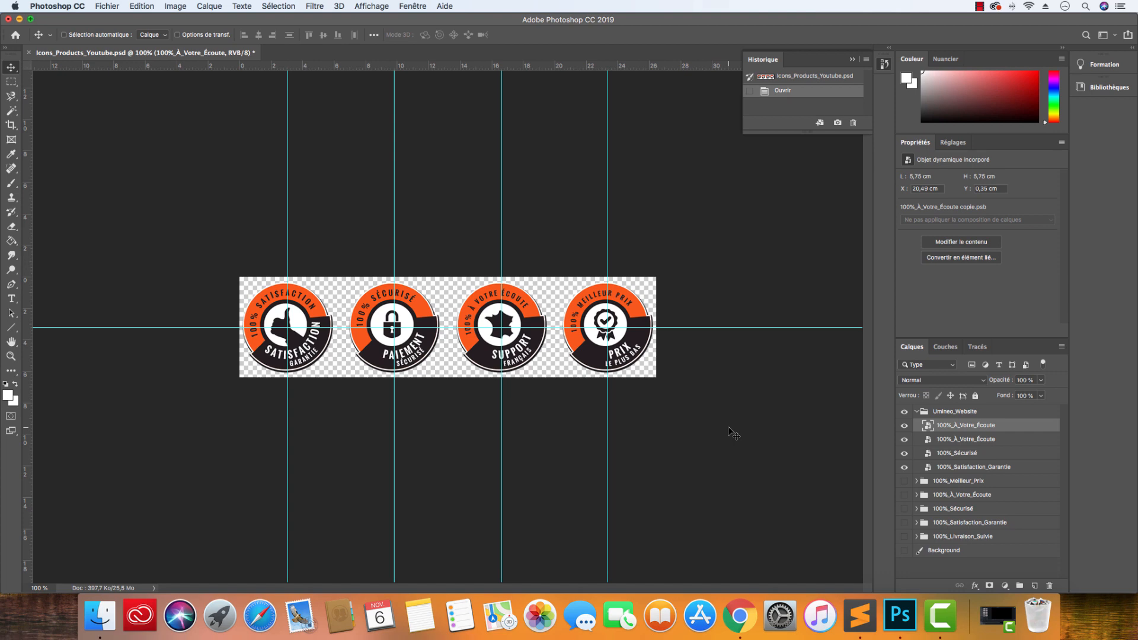
# Switch to Chrome, preview the product page in mobile size, and examine the Pourquoi Nous badges and the image's lazyload classes
pyautogui.click(732, 615)
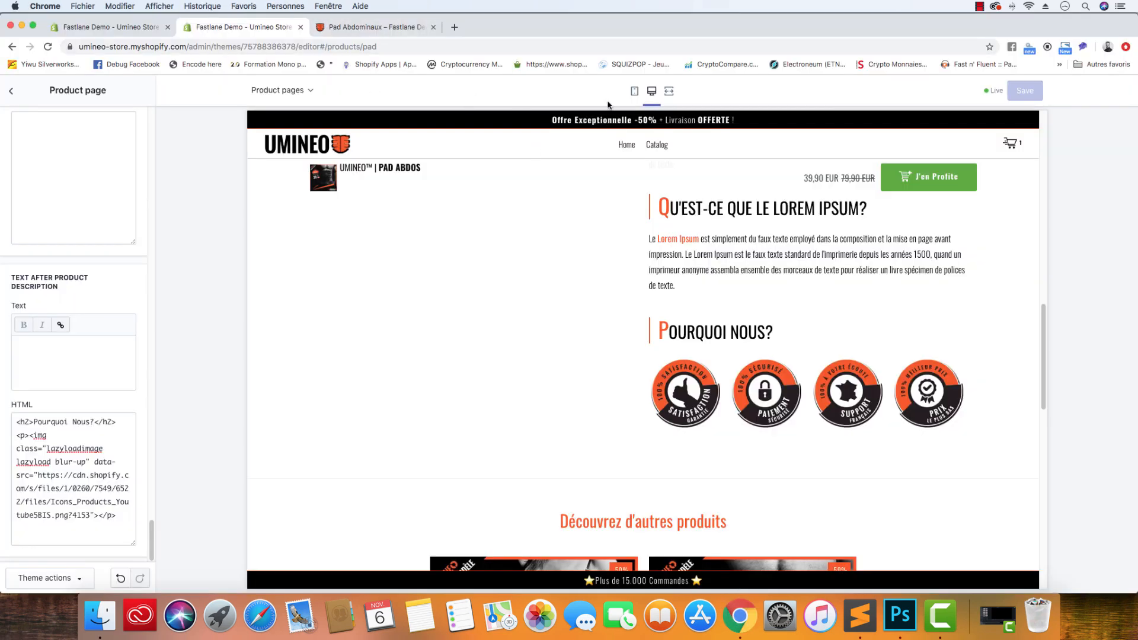
pyautogui.click(634, 90)
pyautogui.scroll(-8, 600, 266)
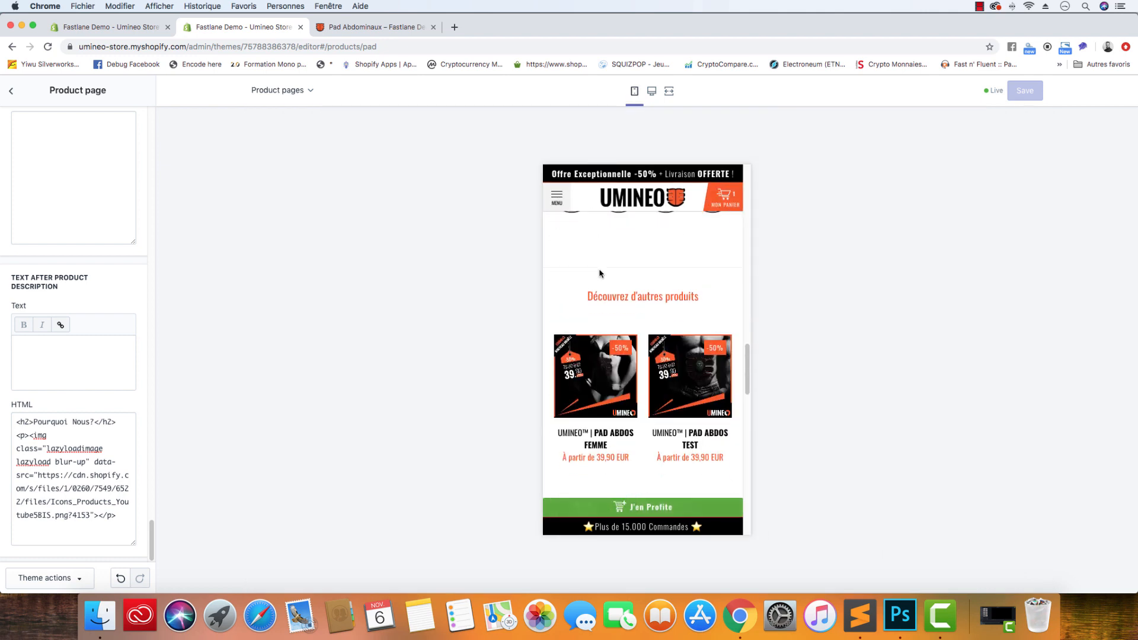
pyautogui.scroll(2, 599, 273)
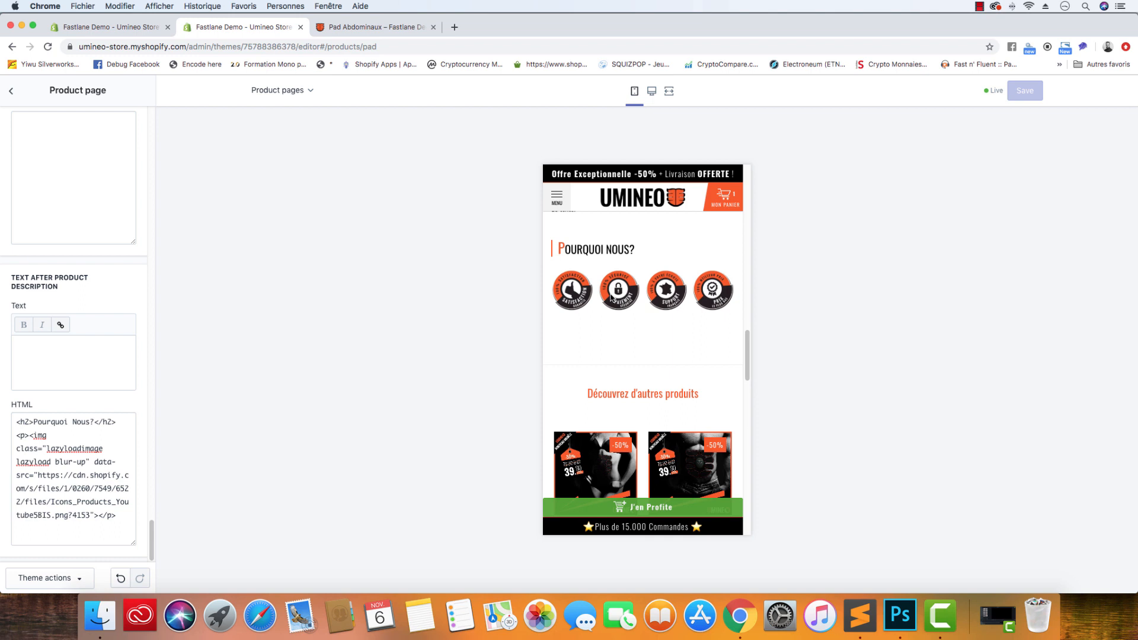
pyautogui.moveTo(47, 449); pyautogui.dragTo(76, 463)
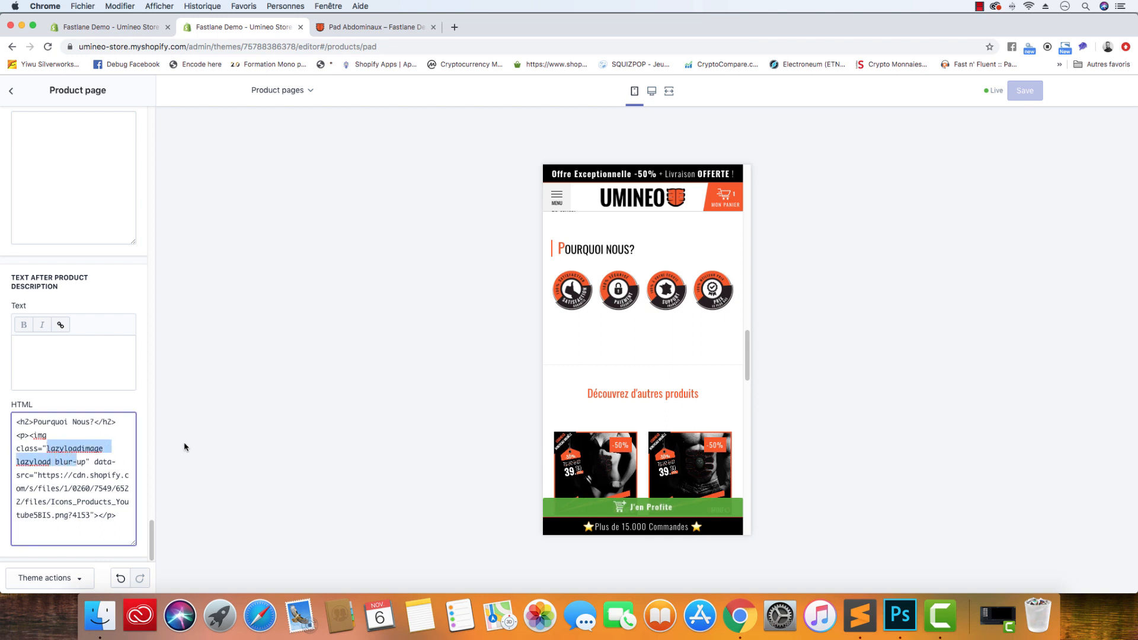
pyautogui.click(690, 281)
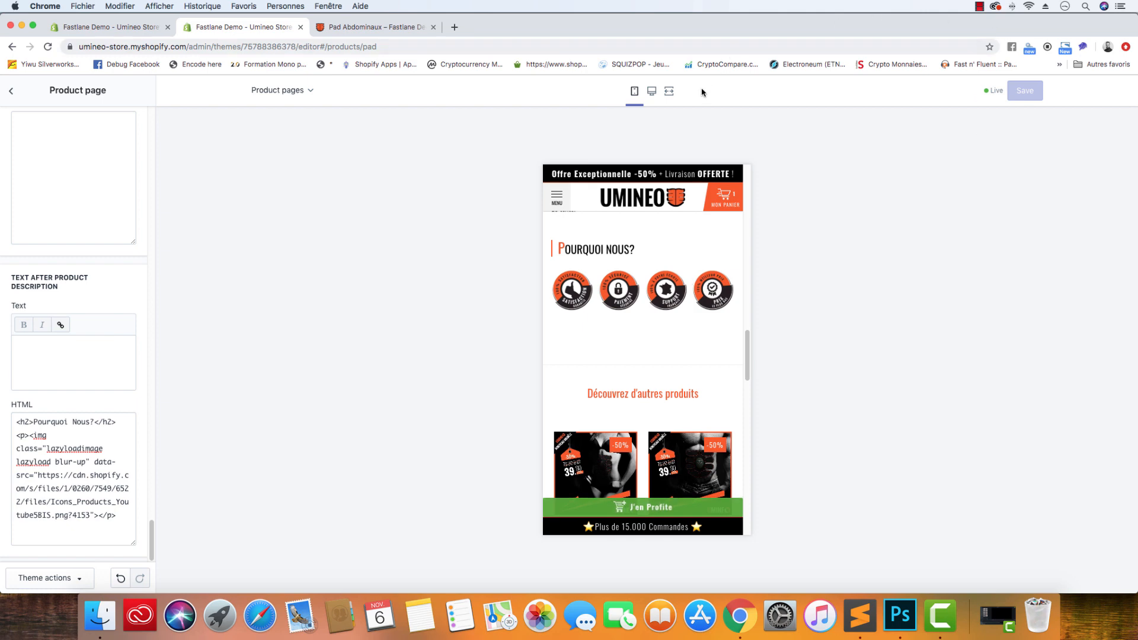
# Preview the product page with the Pourquoi Nous badges in desktop size and switch to Photoshop
pyautogui.click(650, 92)
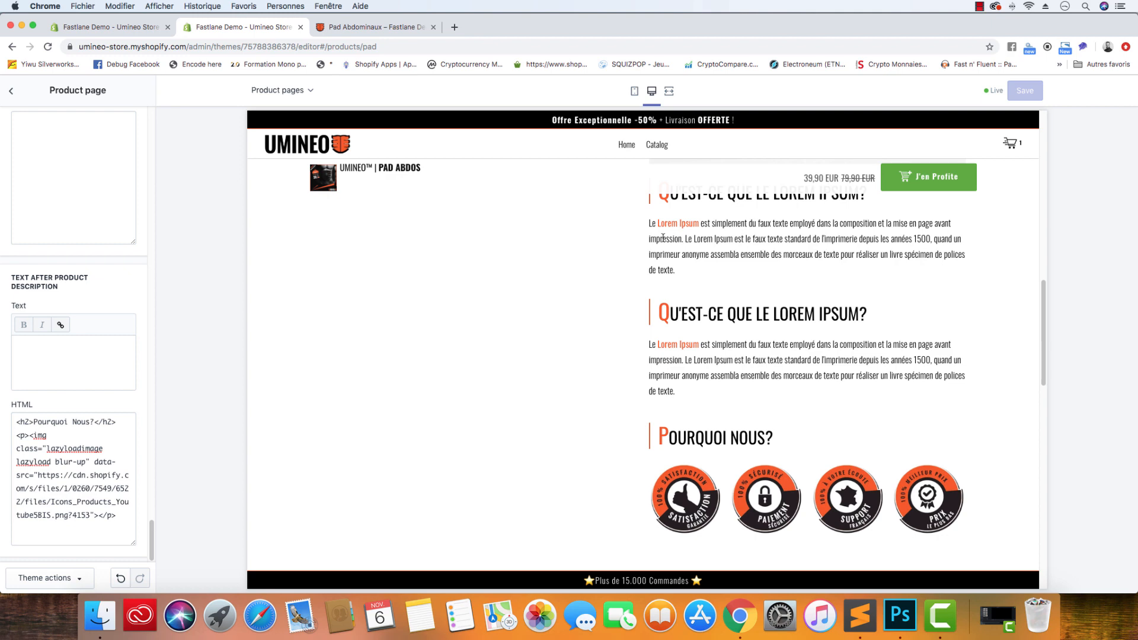
pyautogui.click(900, 616)
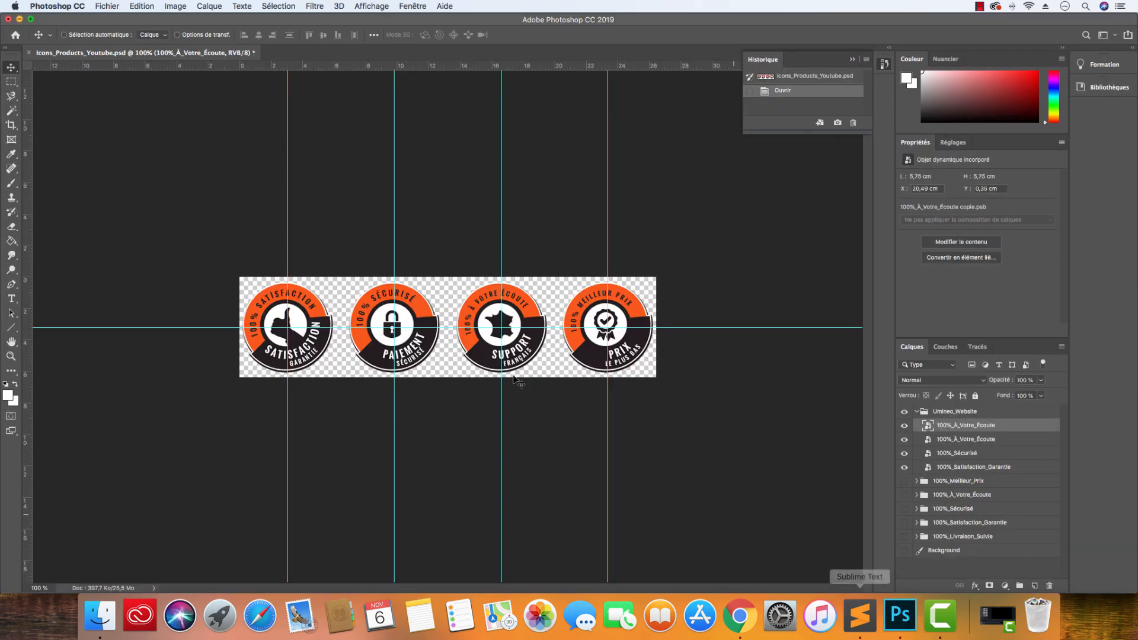
# Collapse and hide the Umineo_Website layer group and show the 100%_Meilleur_Prix group on its own
pyautogui.click(917, 411)
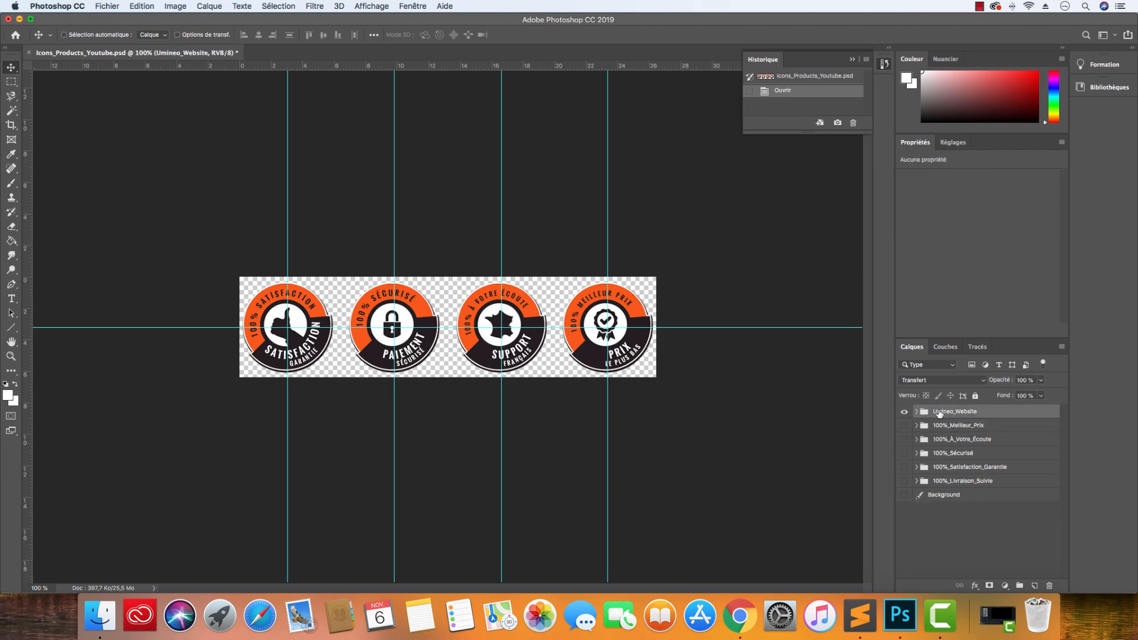
pyautogui.click(904, 412)
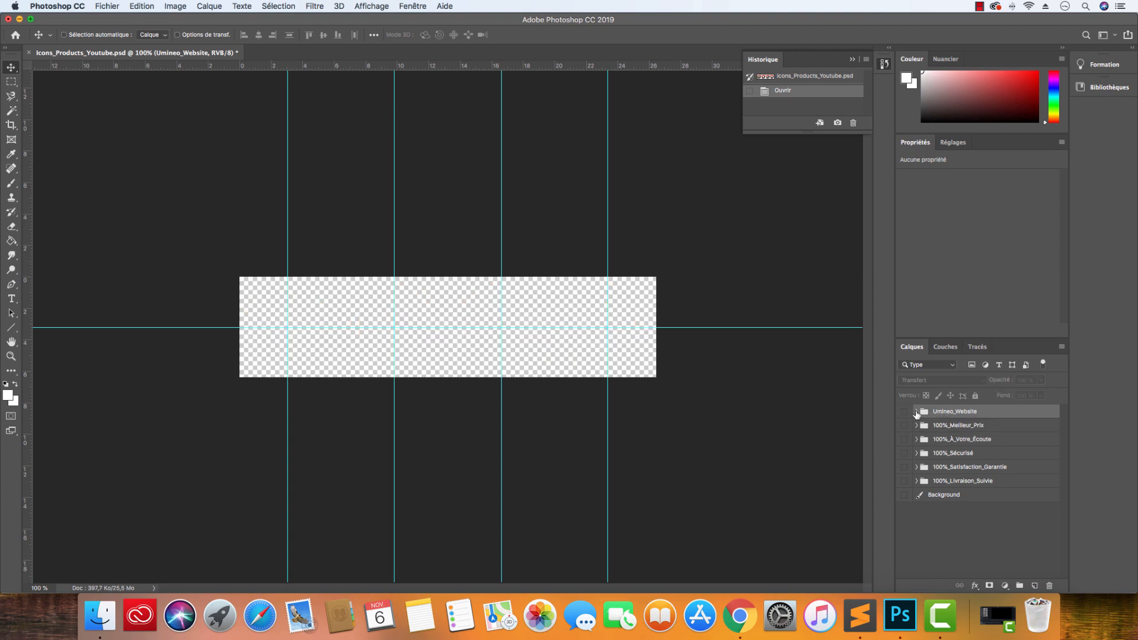
pyautogui.click(904, 426)
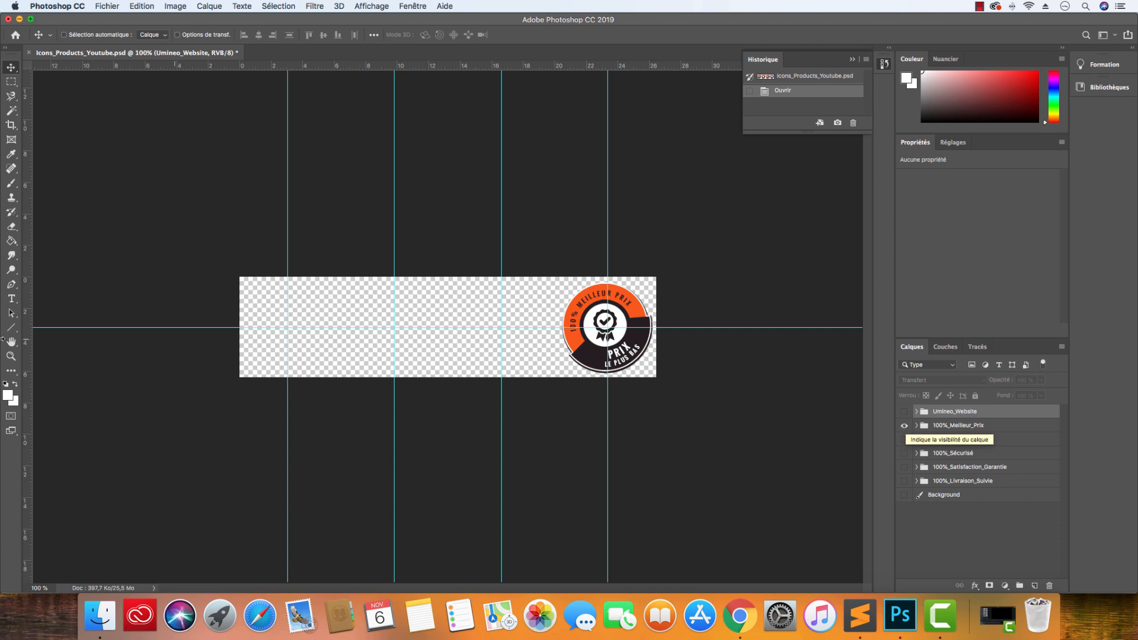
# Open the curved MEILLEUR PRIX text of the badge for editing with the Type tool, leave it as is and collapse its group
pyautogui.click(11, 299)
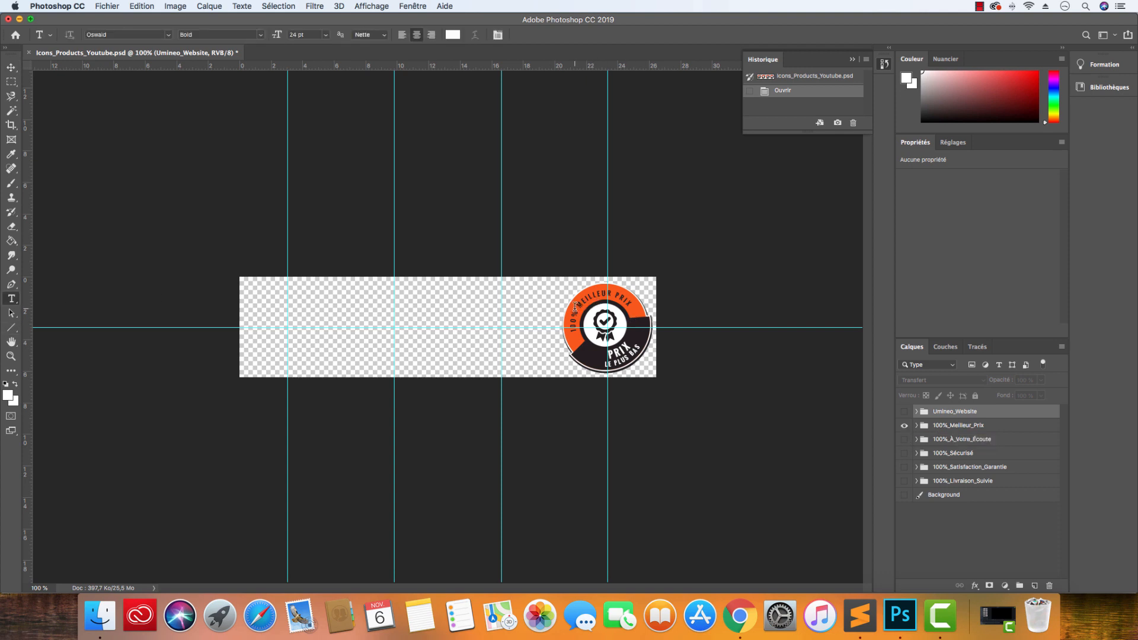
pyautogui.moveTo(578, 307); pyautogui.dragTo(629, 290)
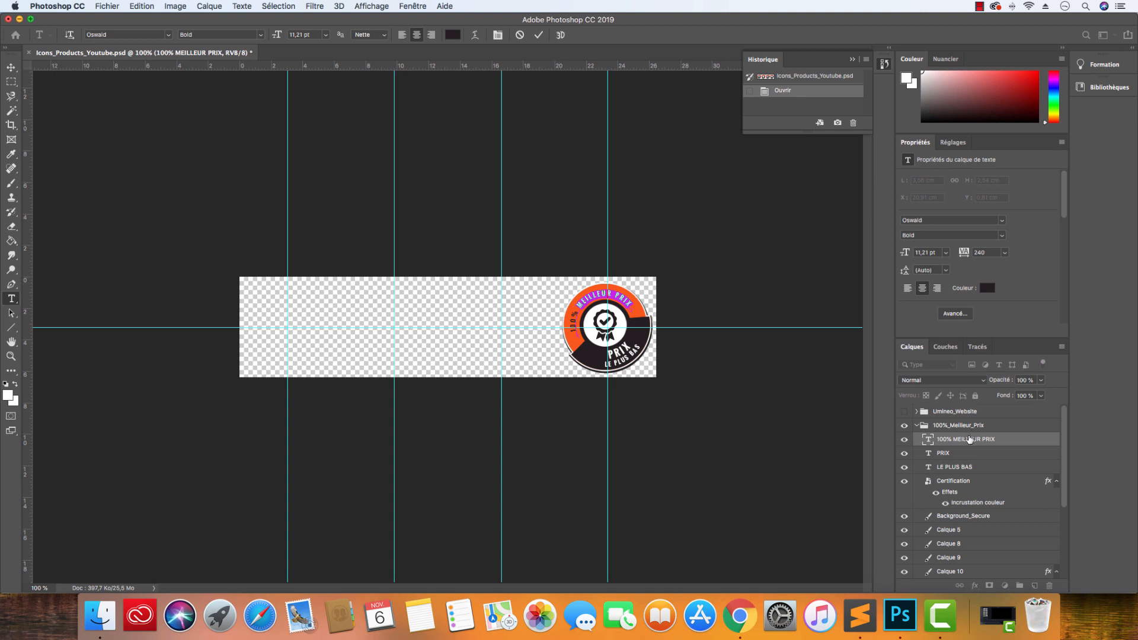
pyautogui.click(11, 284)
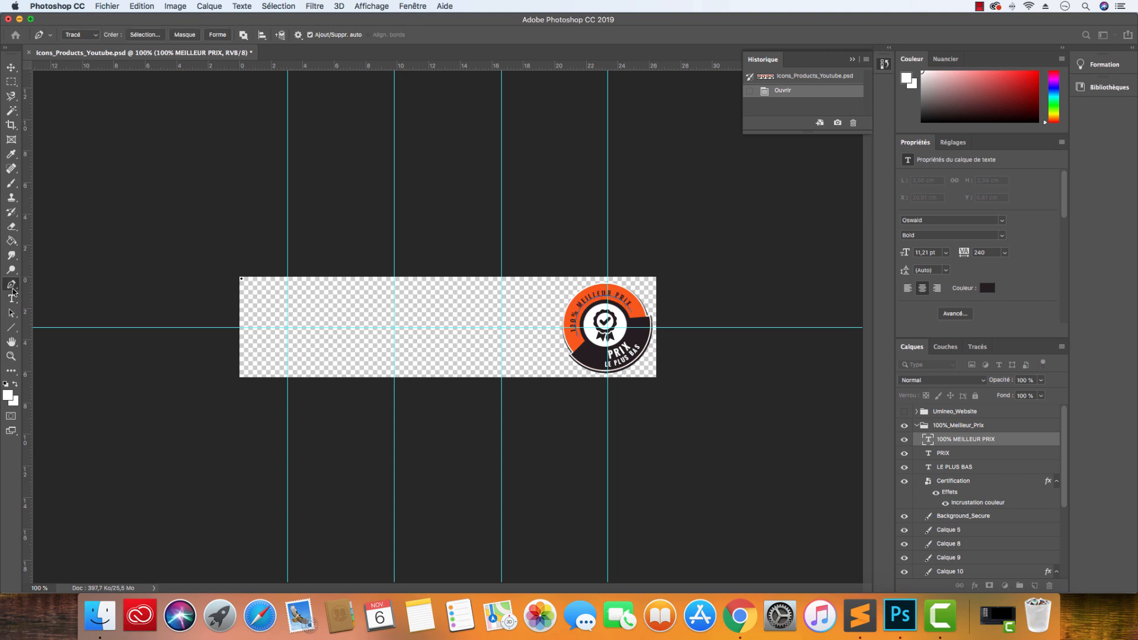
pyautogui.click(11, 298)
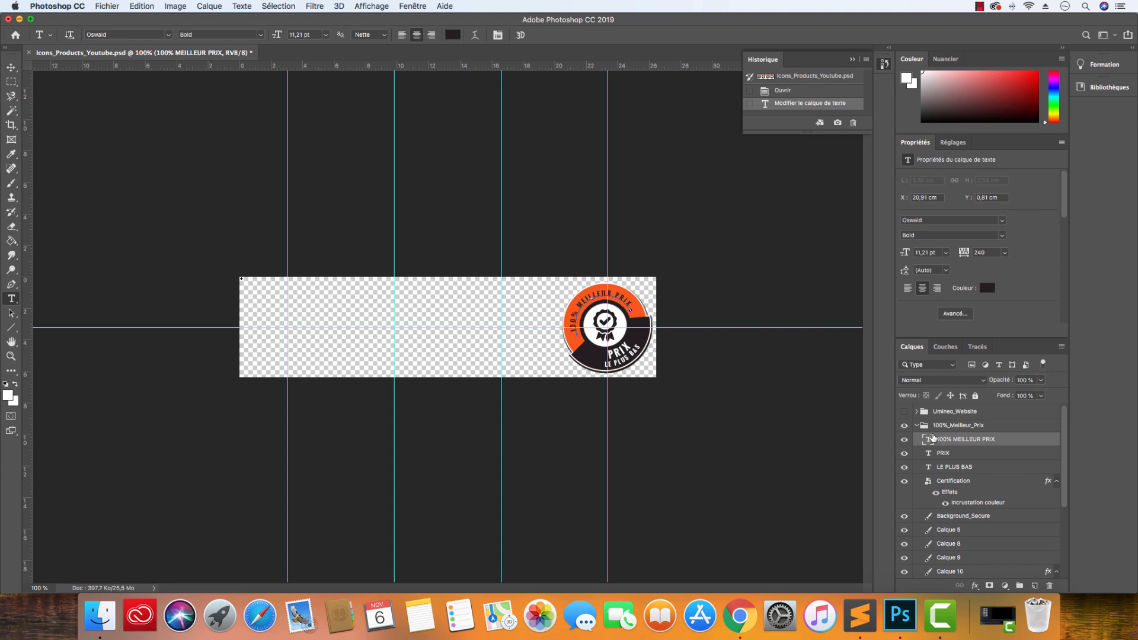
pyautogui.click(916, 425)
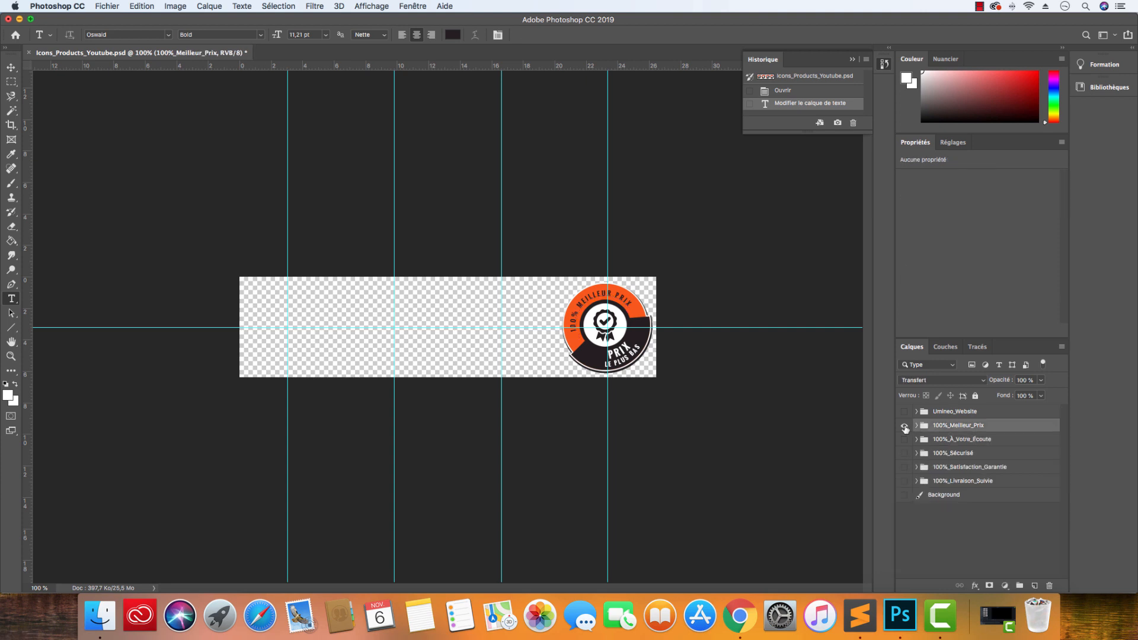
# Hide the 100%_Meilleur_Prix group and show the 100%_À_Votre_Écoute group on its own
pyautogui.click(906, 429)
pyautogui.doubleClick(905, 429)
pyautogui.click(905, 439)
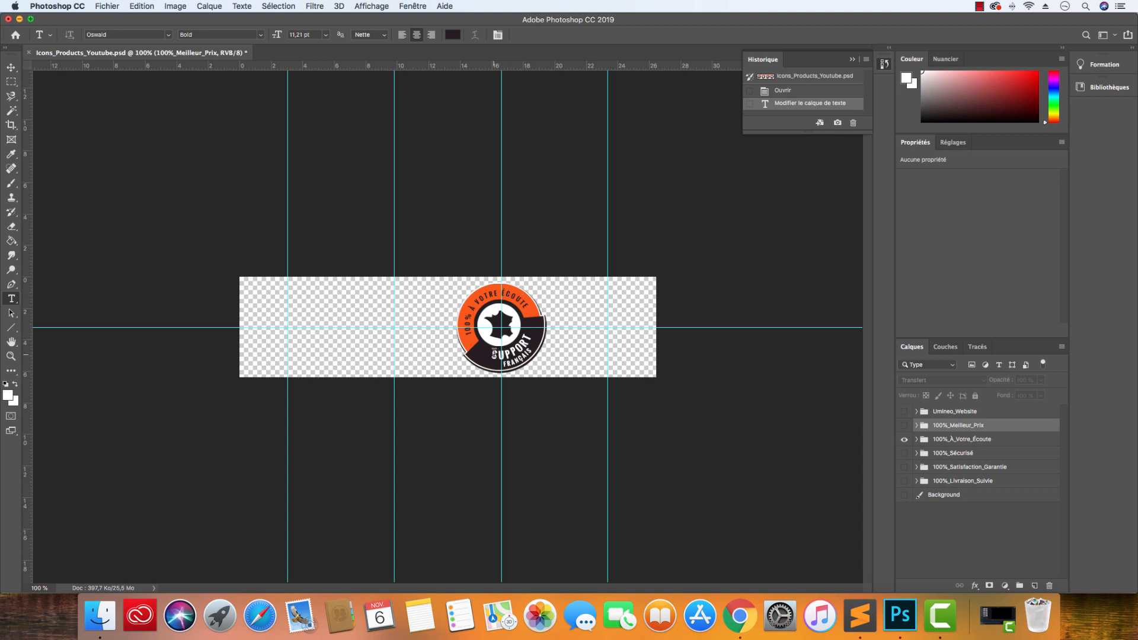
# Open the SUPPORT text of the 100%_À_Votre_Écoute badge for editing, leave it as is, and hide and collapse the group
pyautogui.keyDown('super'); pyautogui.click(495, 349); pyautogui.keyUp('super')
pyautogui.click(506, 350)
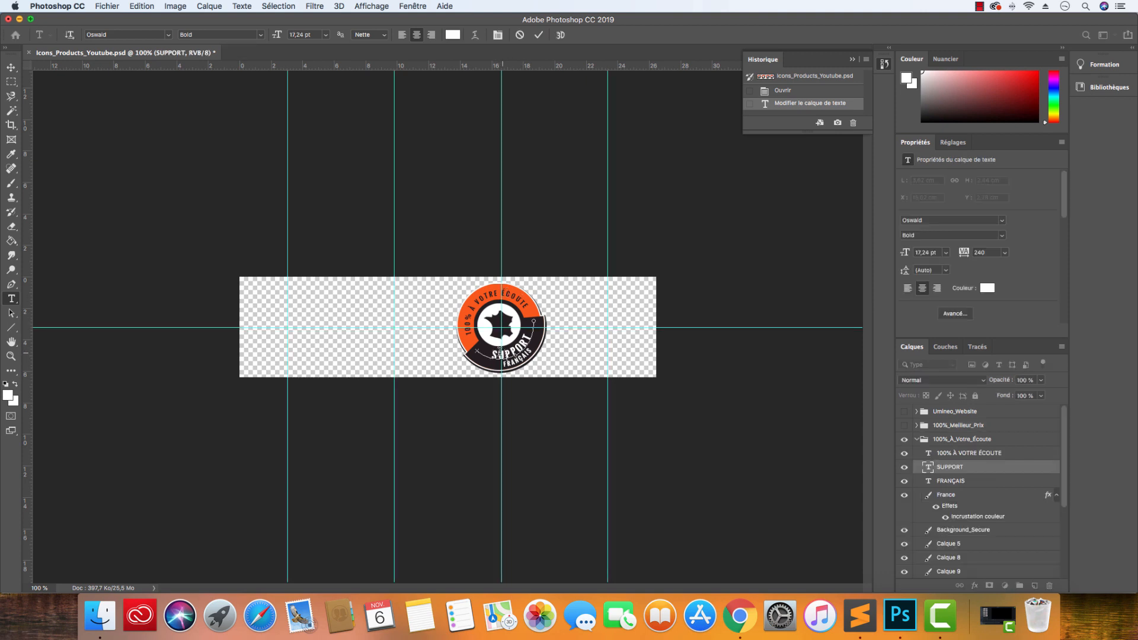
pyautogui.click(915, 439)
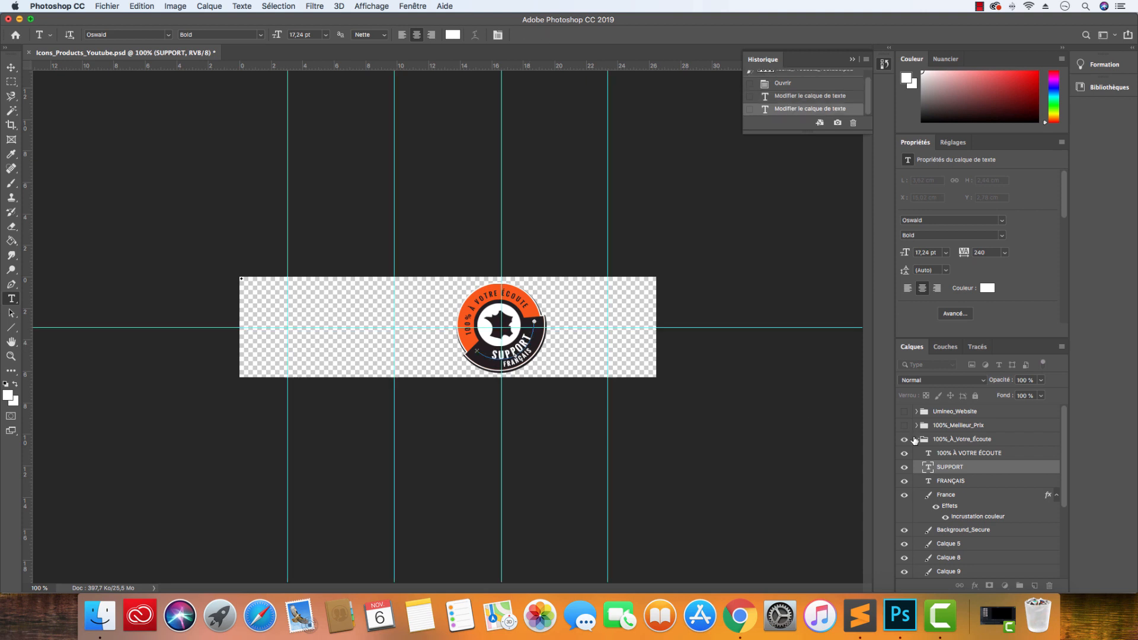
pyautogui.click(905, 441)
pyautogui.click(916, 439)
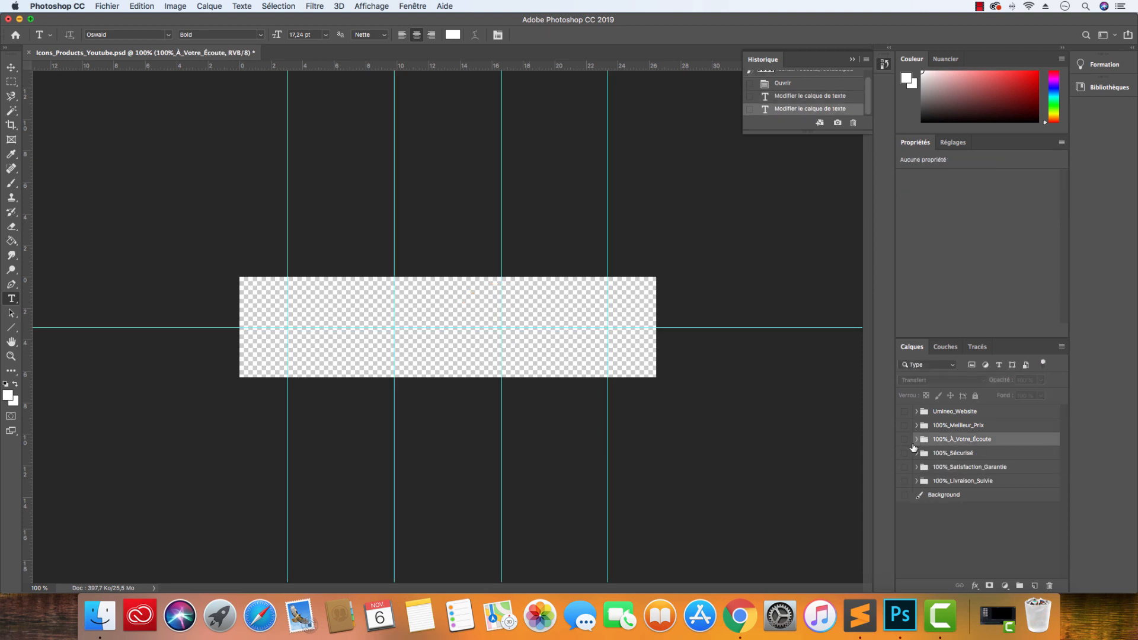
# Show and hide the 100%_Sécurisé, 100%_Satisfaction_Garantie and 100%_Livraison_Suivie groups one by one to check their badges
pyautogui.click(905, 453)
pyautogui.click(904, 453)
pyautogui.click(904, 467)
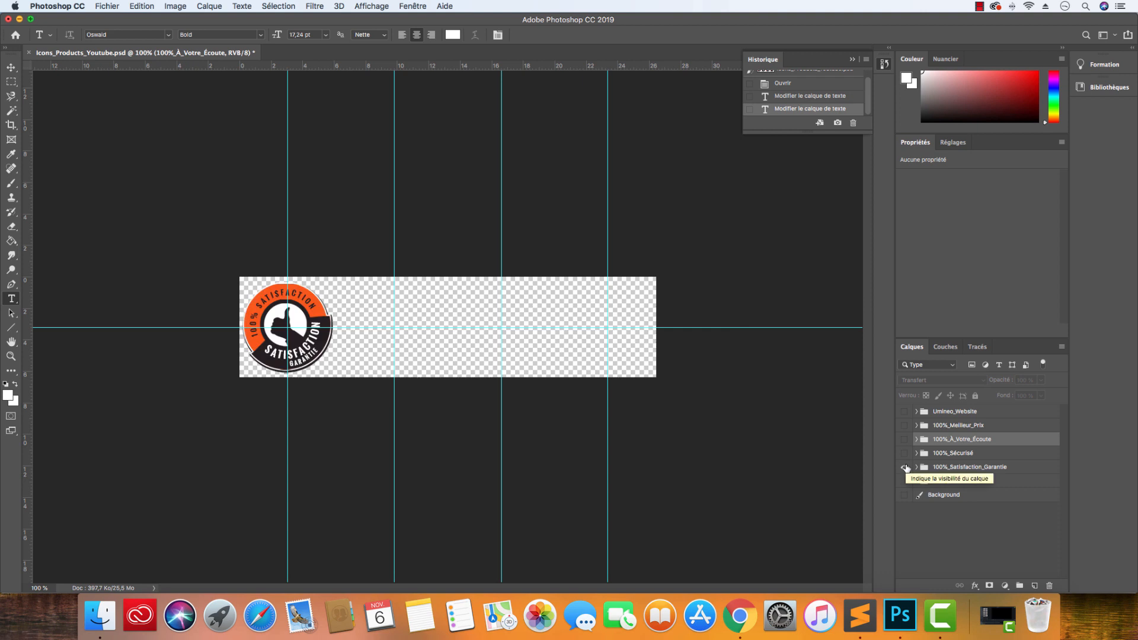
pyautogui.click(905, 467)
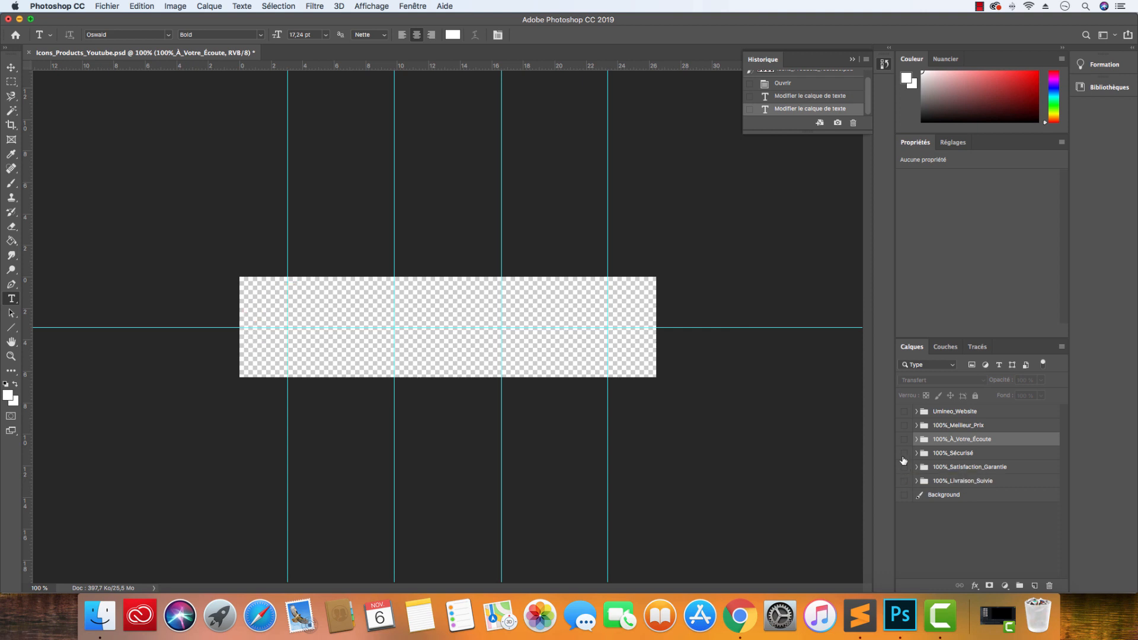
pyautogui.click(904, 481)
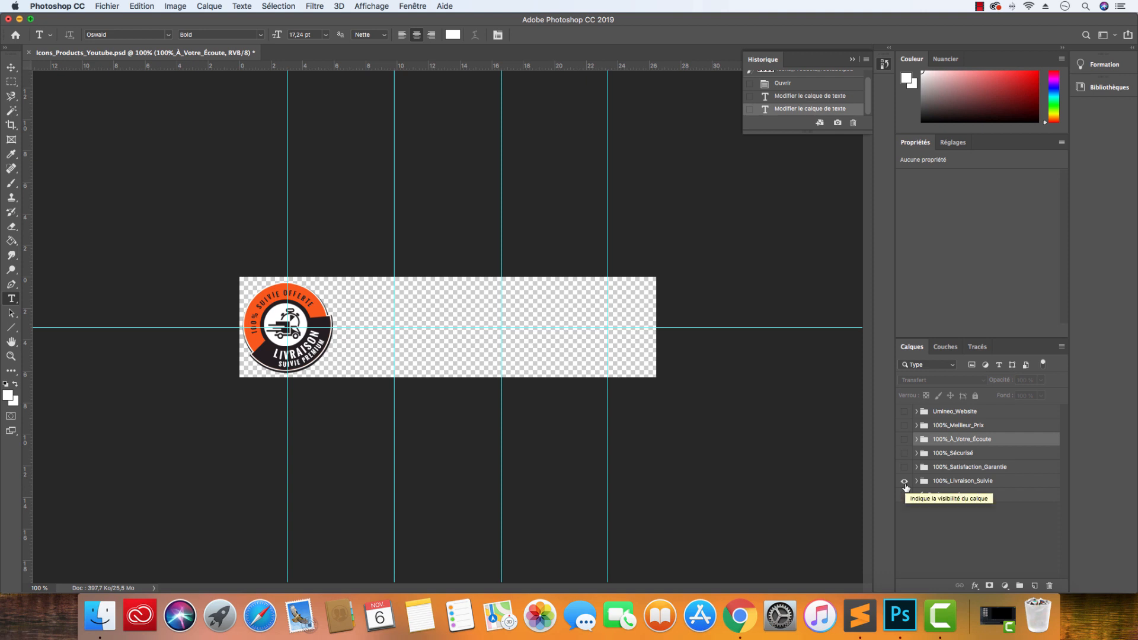
pyautogui.click(904, 481)
# Show all five badge groups, from 100%_Livraison_Suivie up to 100%_Meilleur_Prix
pyautogui.click(904, 481)
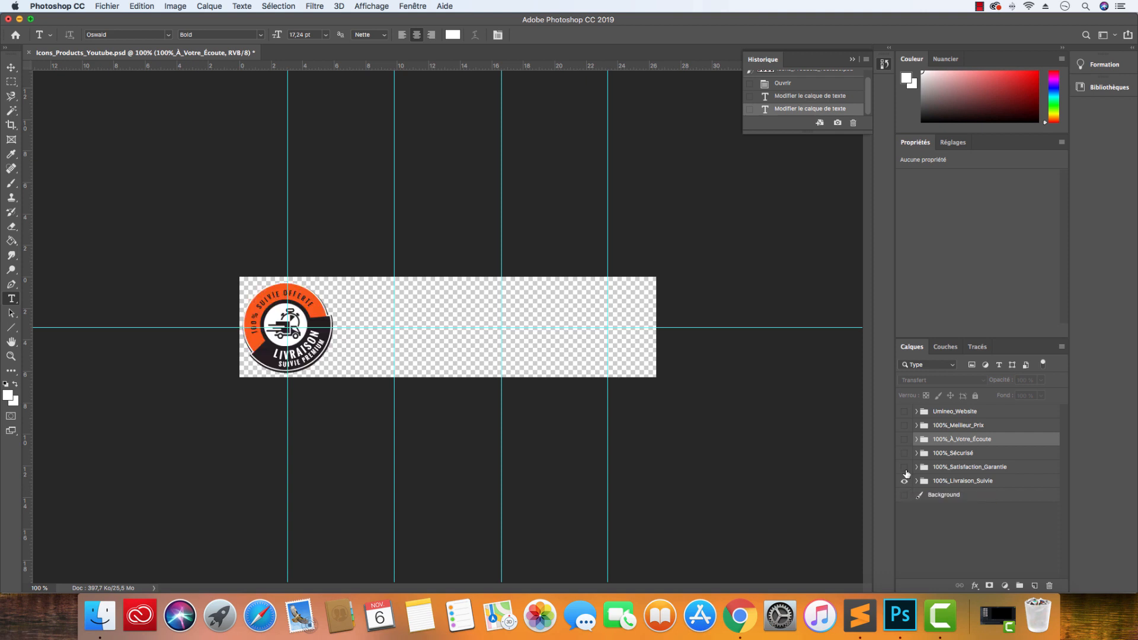
pyautogui.click(904, 467)
pyautogui.click(904, 452)
pyautogui.click(904, 439)
pyautogui.click(904, 424)
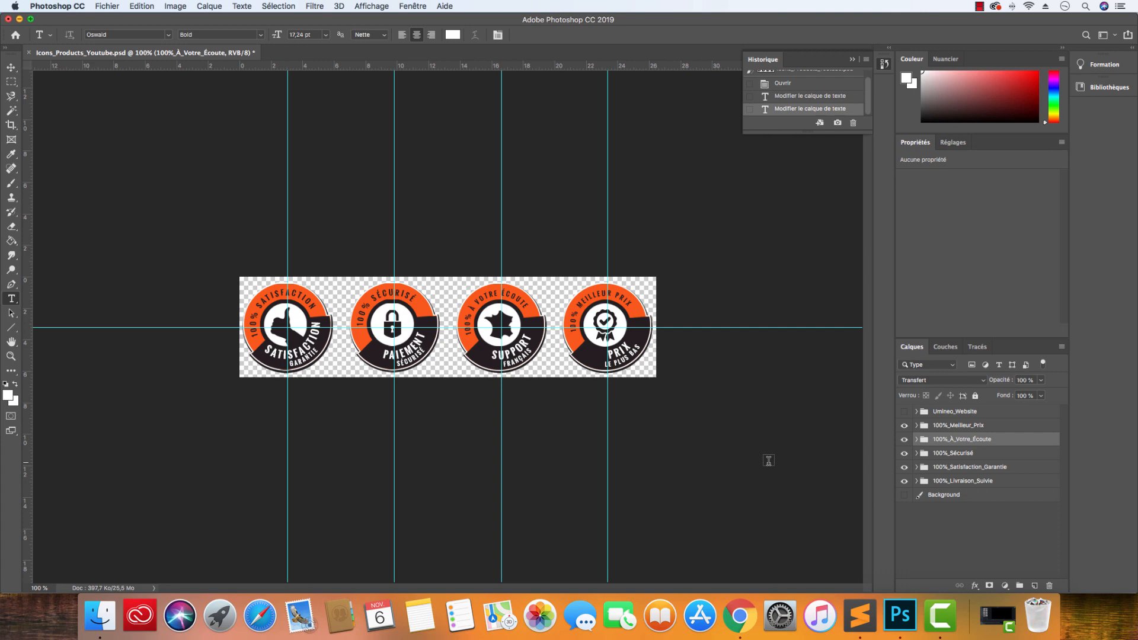
# Hide and show the 100%_À_Votre_Écoute group to check its place in the badge row
pyautogui.click(904, 439)
pyautogui.click(904, 439)
pyautogui.click(904, 440)
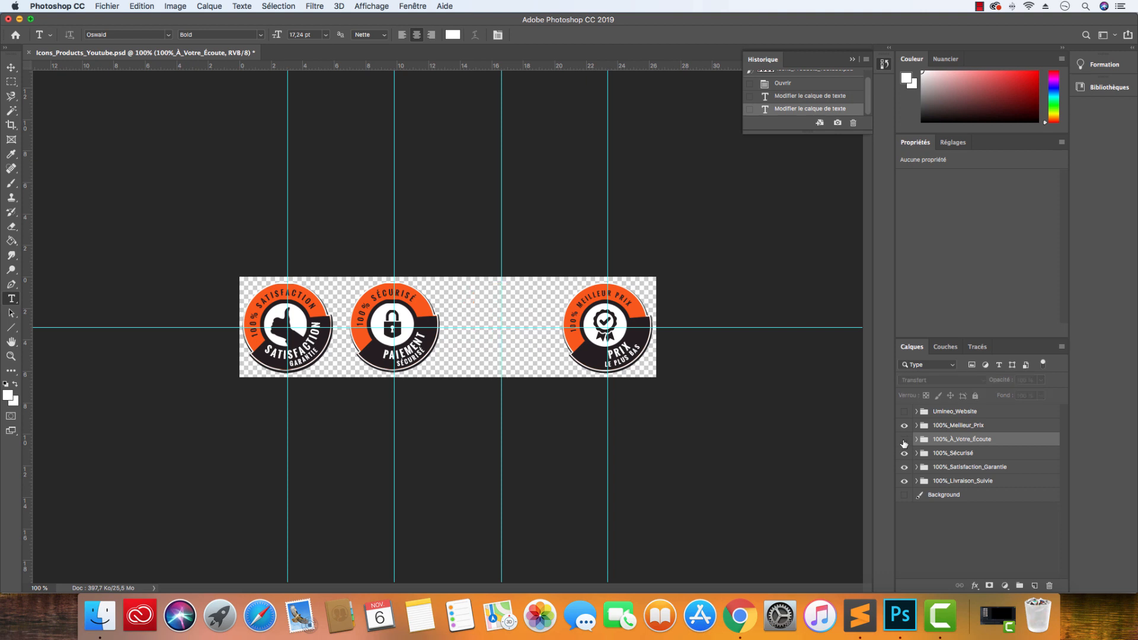
pyautogui.click(903, 440)
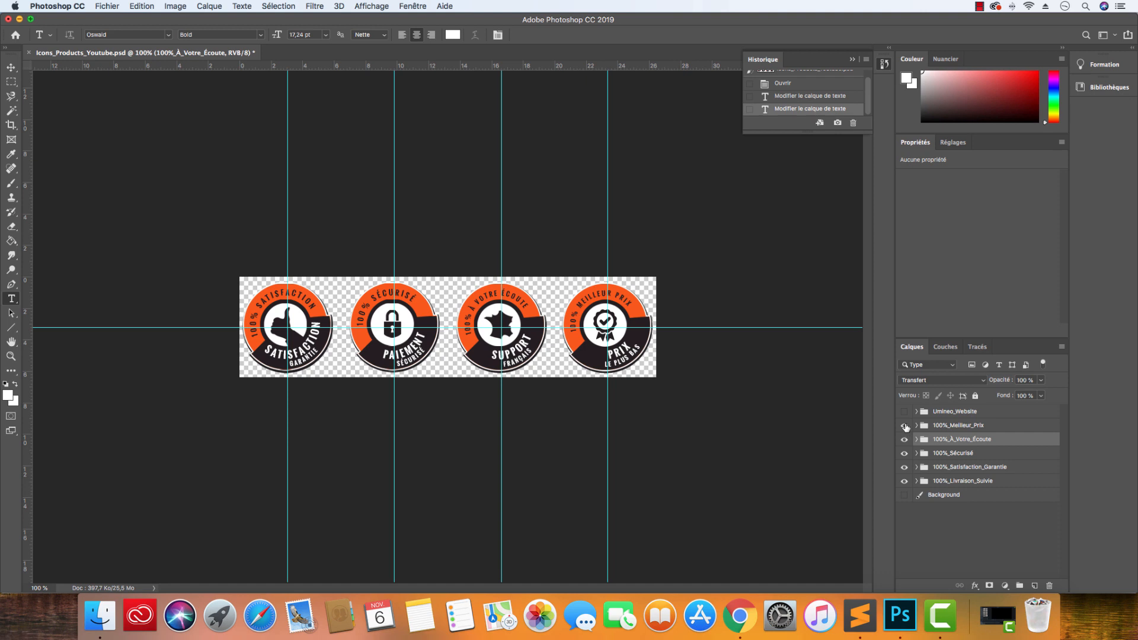
# Expand the 100%_Meilleur_Prix group and hide and show Calque 11 and Calque 10 to identify which badge parts they hold
pyautogui.click(916, 426)
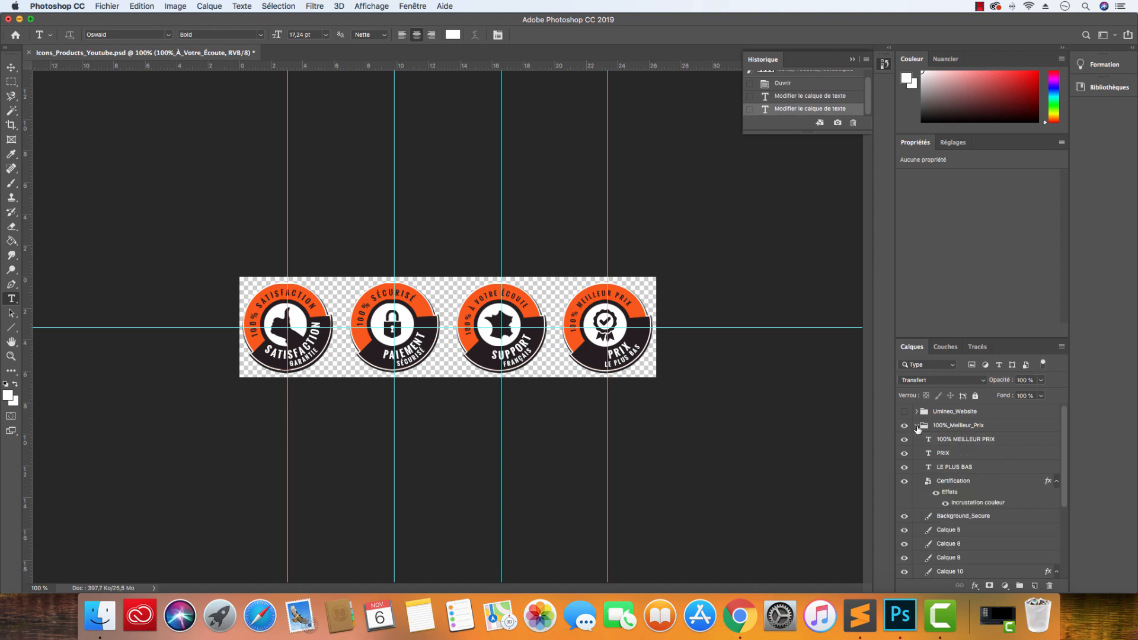
pyautogui.scroll(-5, 981, 454)
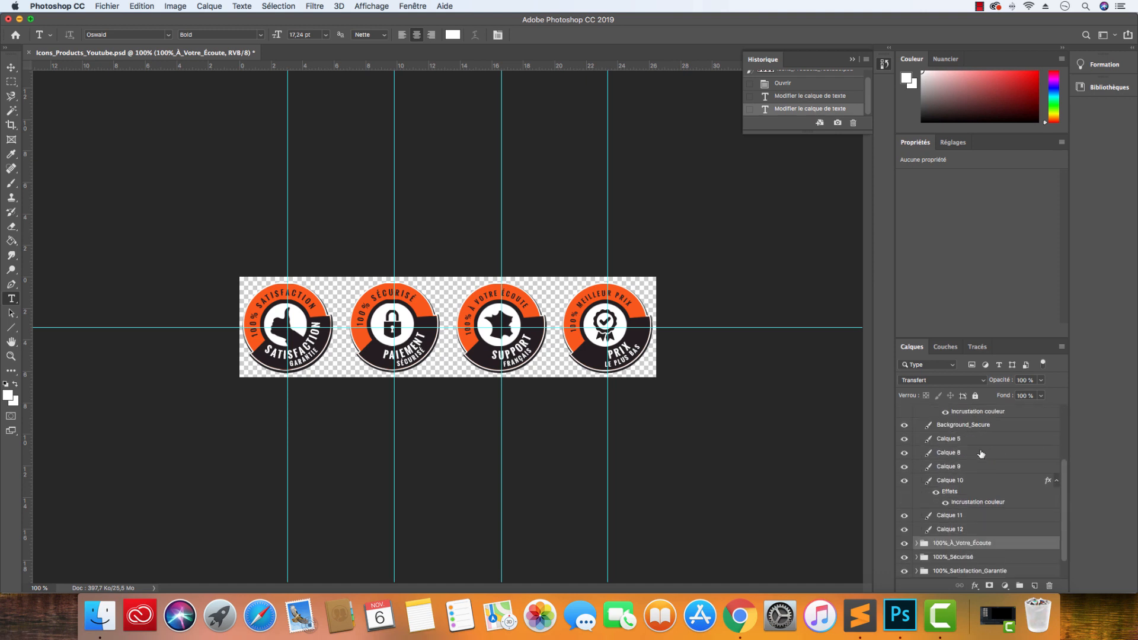
pyautogui.click(905, 515)
pyautogui.click(904, 515)
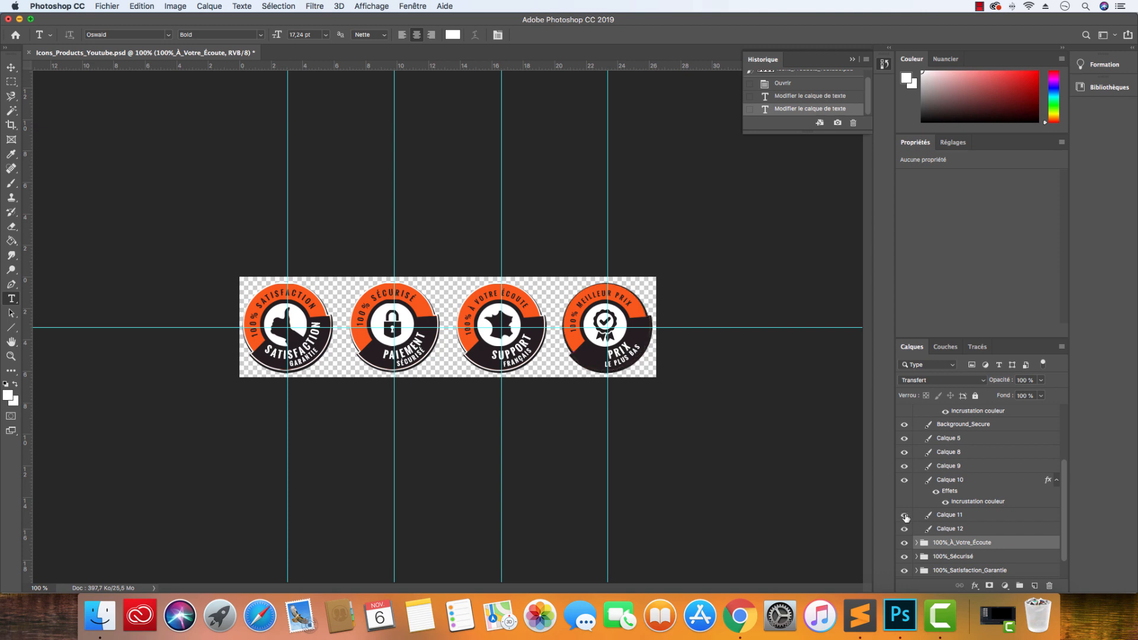
pyautogui.click(905, 480)
pyautogui.click(904, 480)
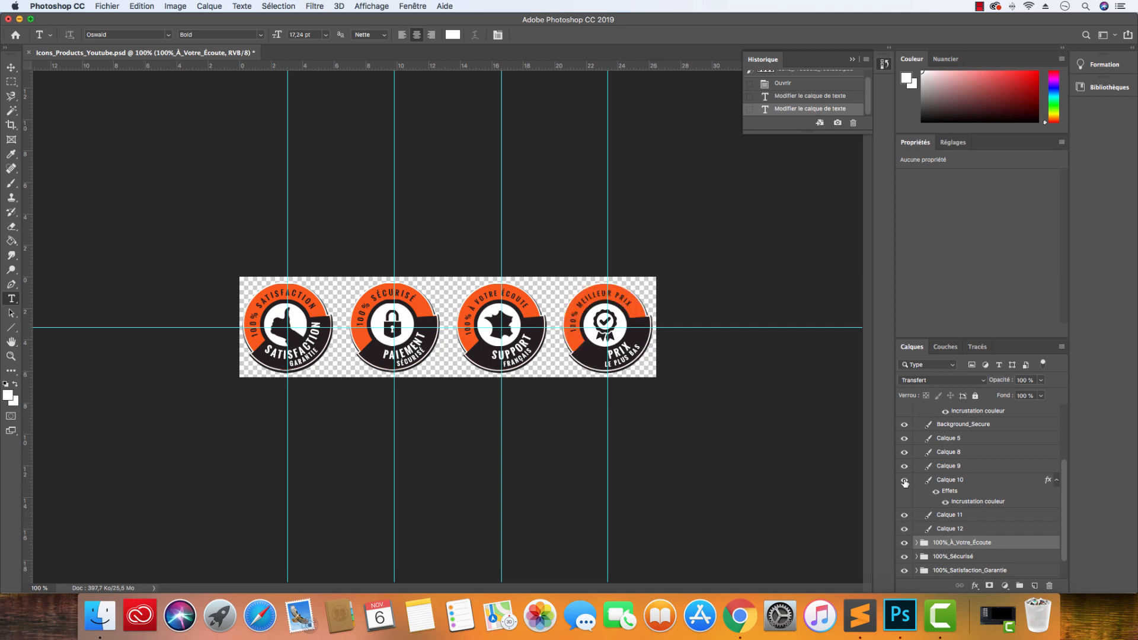
# Try colours such as 444444, b9451a and e1d5d1 for Calque 10's colour overlay, cancel the colour choice and close the layer style
pyautogui.doubleClick(1010, 483)
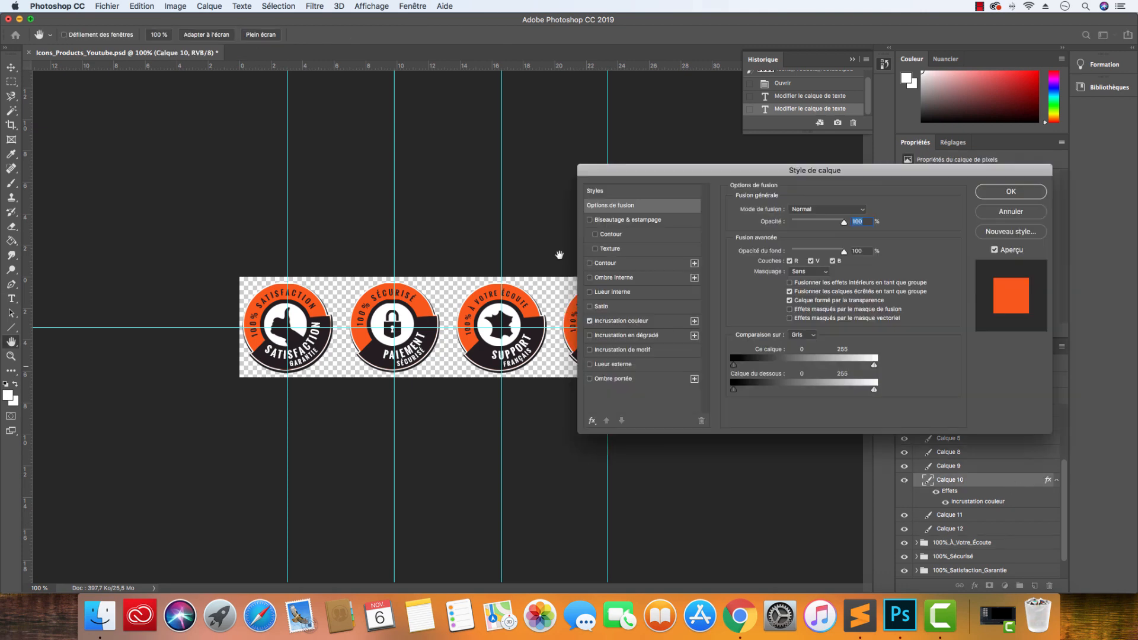
pyautogui.moveTo(622, 176); pyautogui.dragTo(732, 139)
pyautogui.click(726, 287)
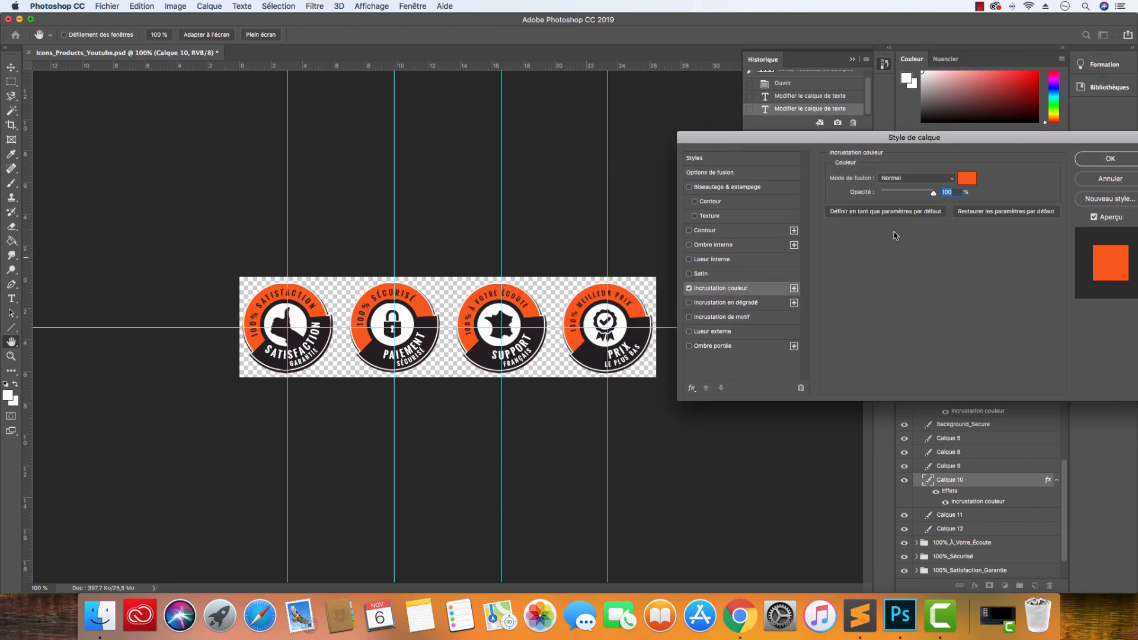
pyautogui.click(967, 178)
pyautogui.moveTo(771, 464); pyautogui.dragTo(718, 464)
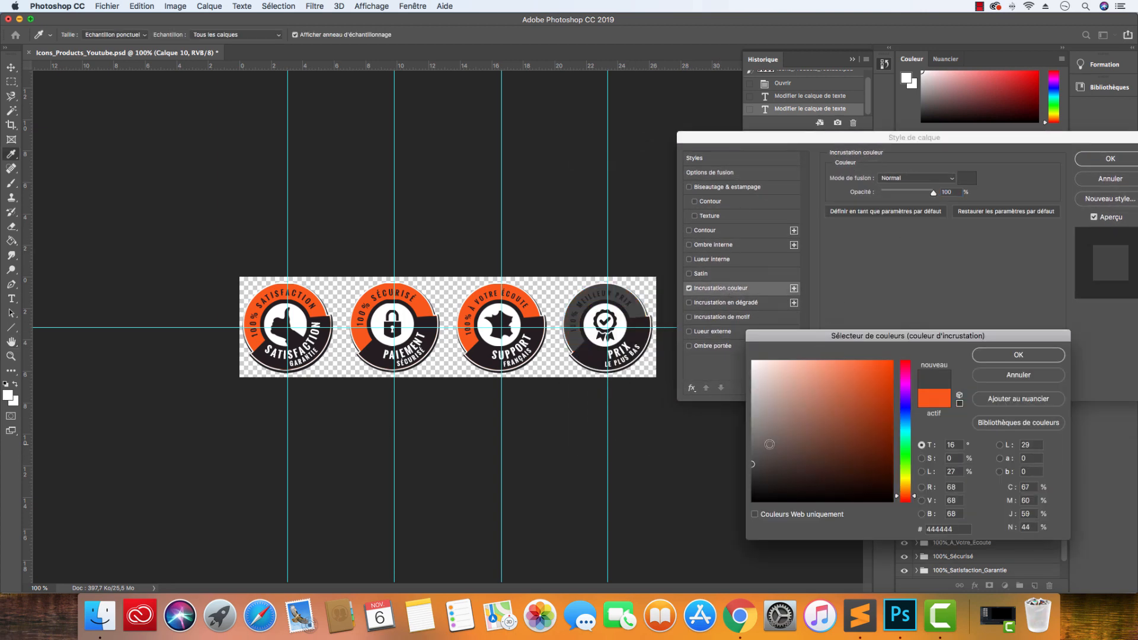
pyautogui.click(883, 387)
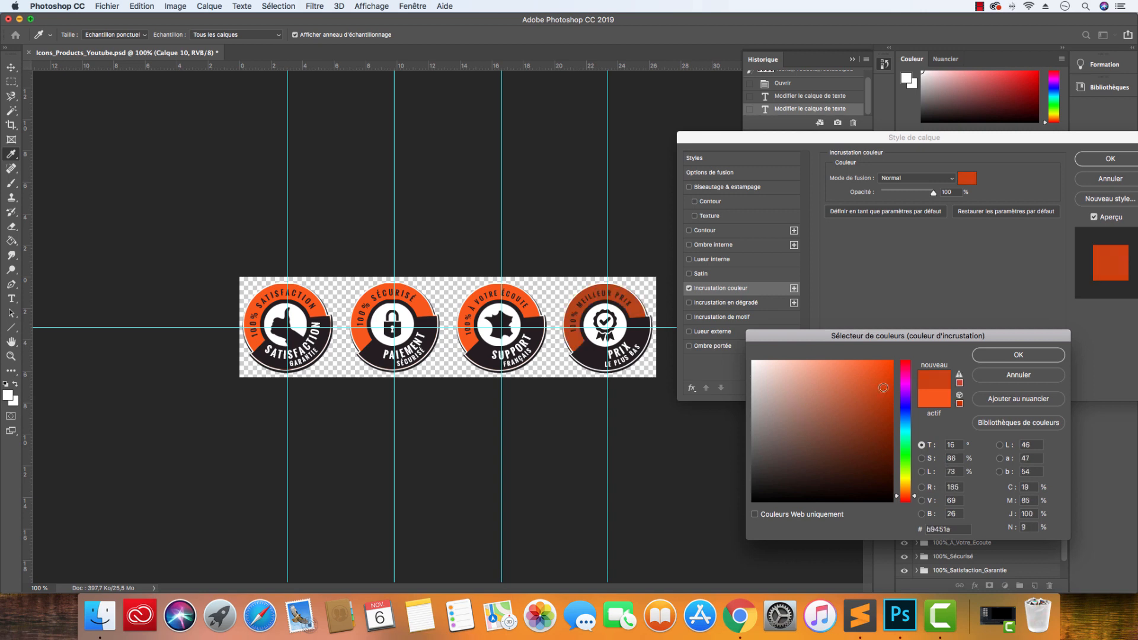
pyautogui.click(789, 436)
pyautogui.click(761, 377)
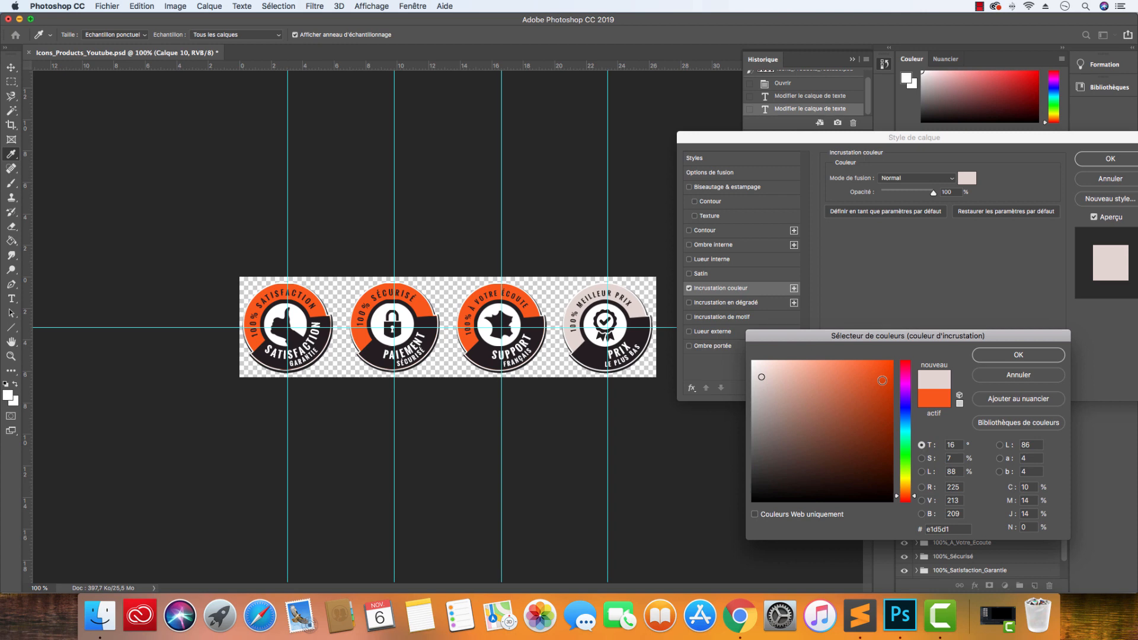
pyautogui.click(1030, 379)
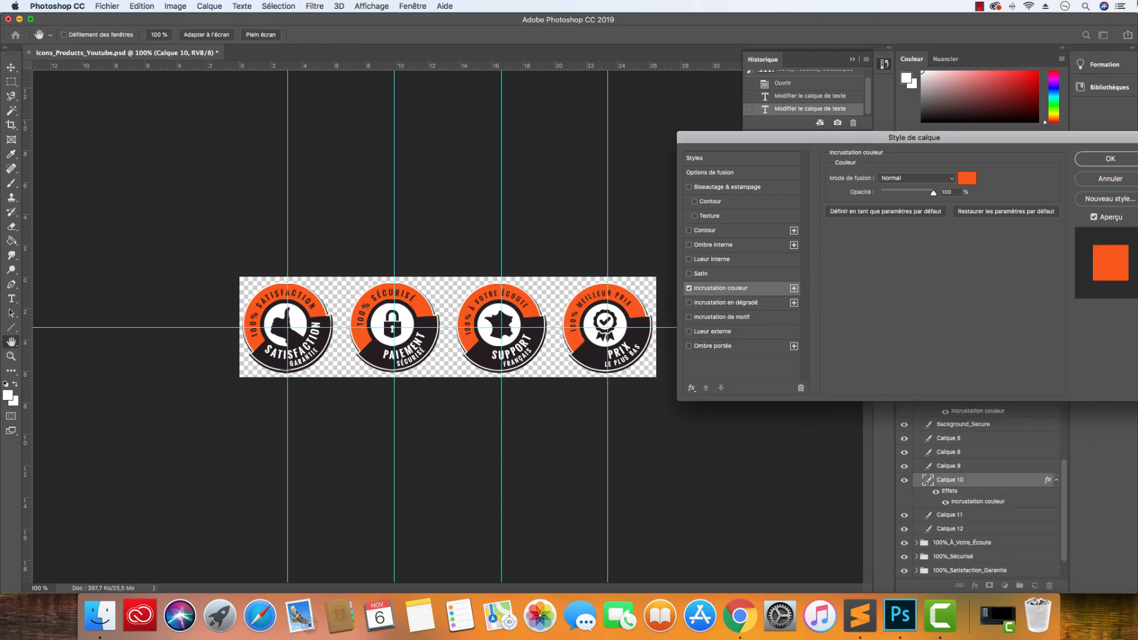
pyautogui.click(1090, 160)
pyautogui.press('t')
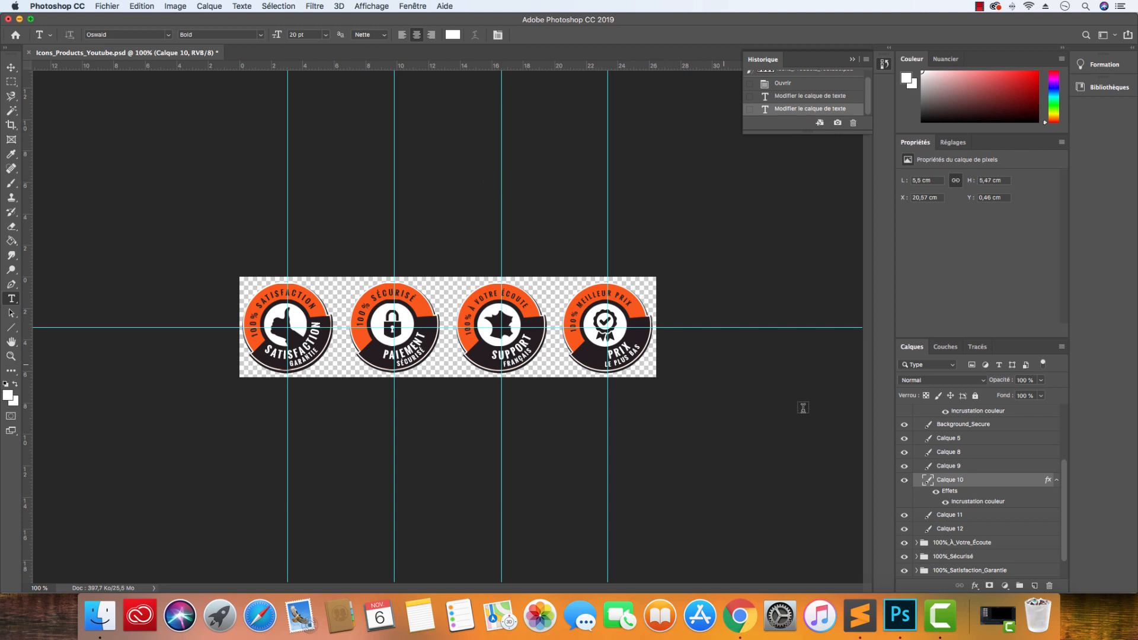
# Convert the five badge groups into one smart object, and view the PNG export settings without exporting
pyautogui.scroll(5, 962, 441)
pyautogui.click(913, 428)
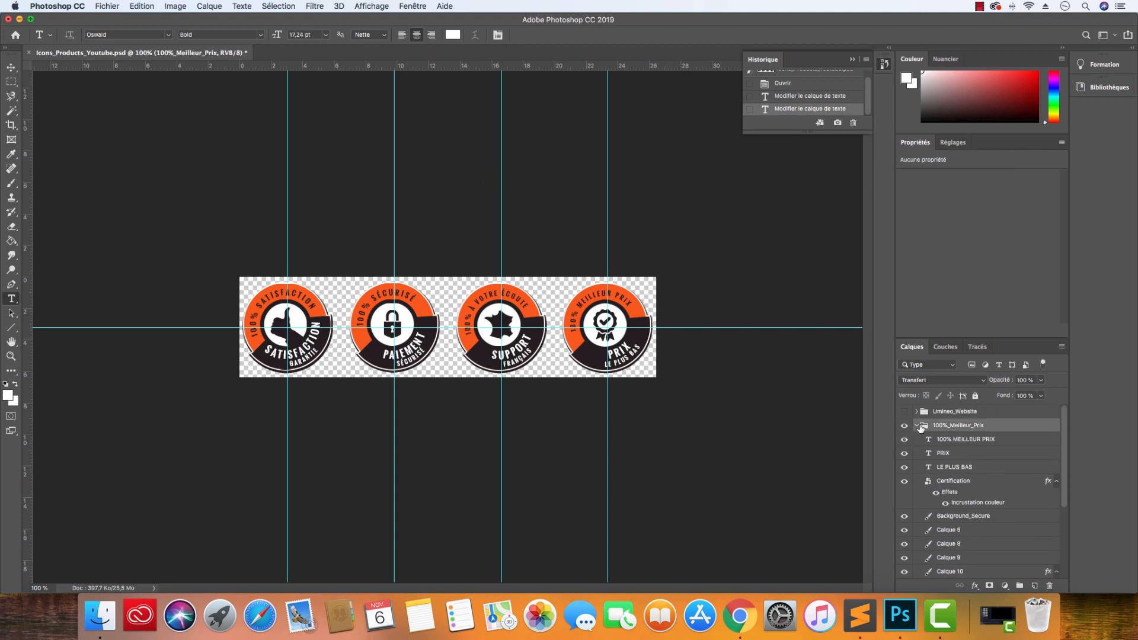
pyautogui.click(915, 425)
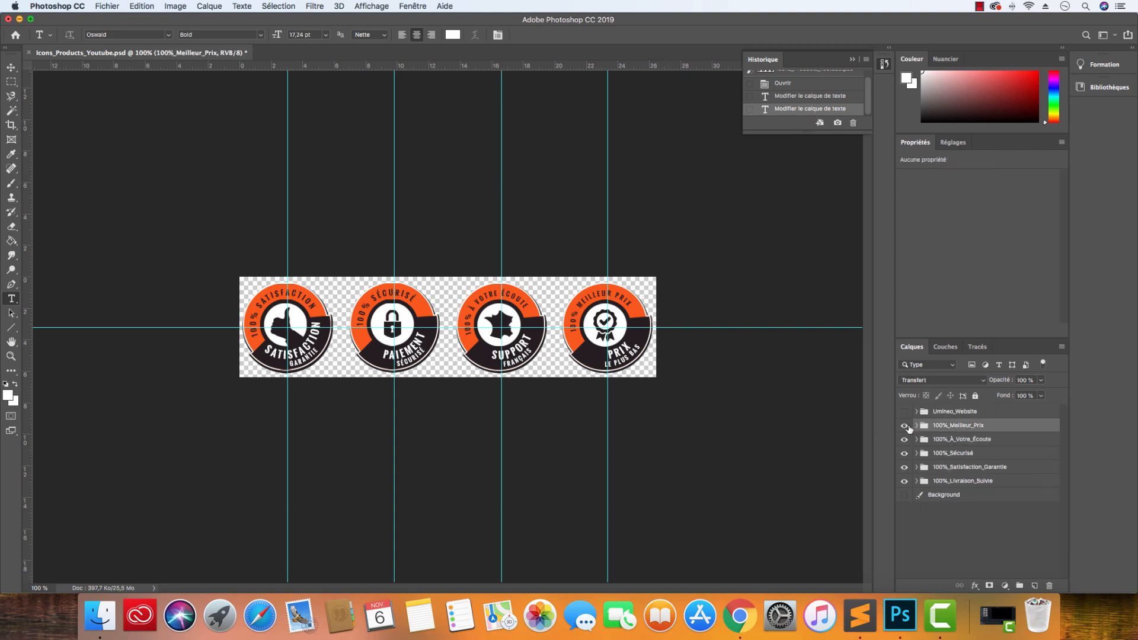
pyautogui.rightClick(954, 425)
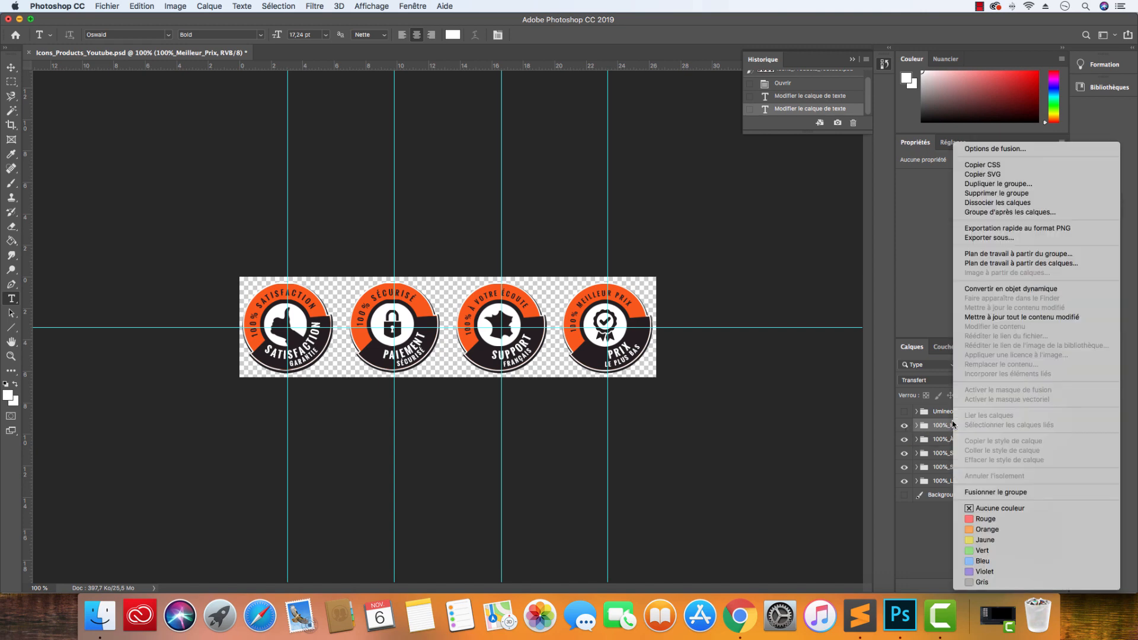
pyautogui.click(935, 432)
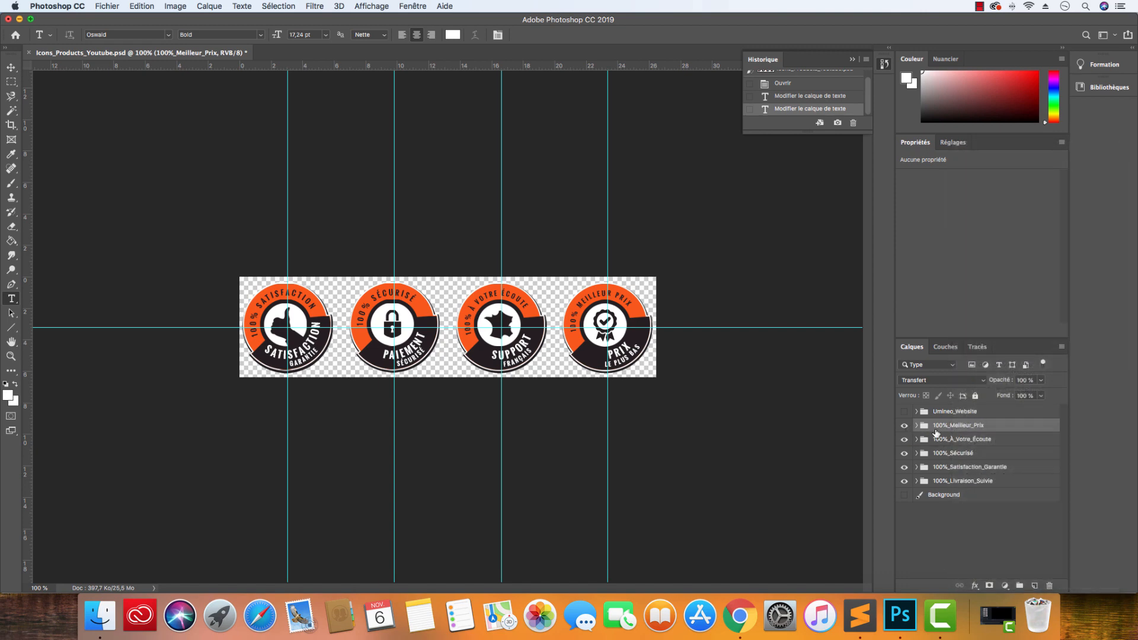
pyautogui.keyDown('shift'); pyautogui.click(951, 483); pyautogui.keyUp('shift')
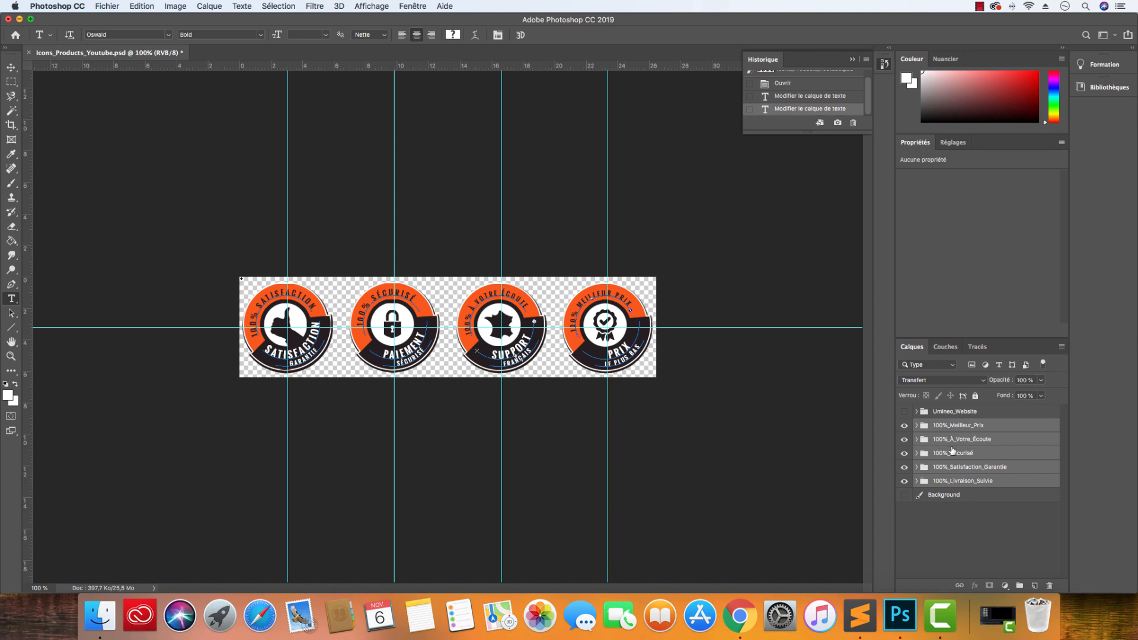
pyautogui.rightClick(952, 451)
pyautogui.click(1011, 291)
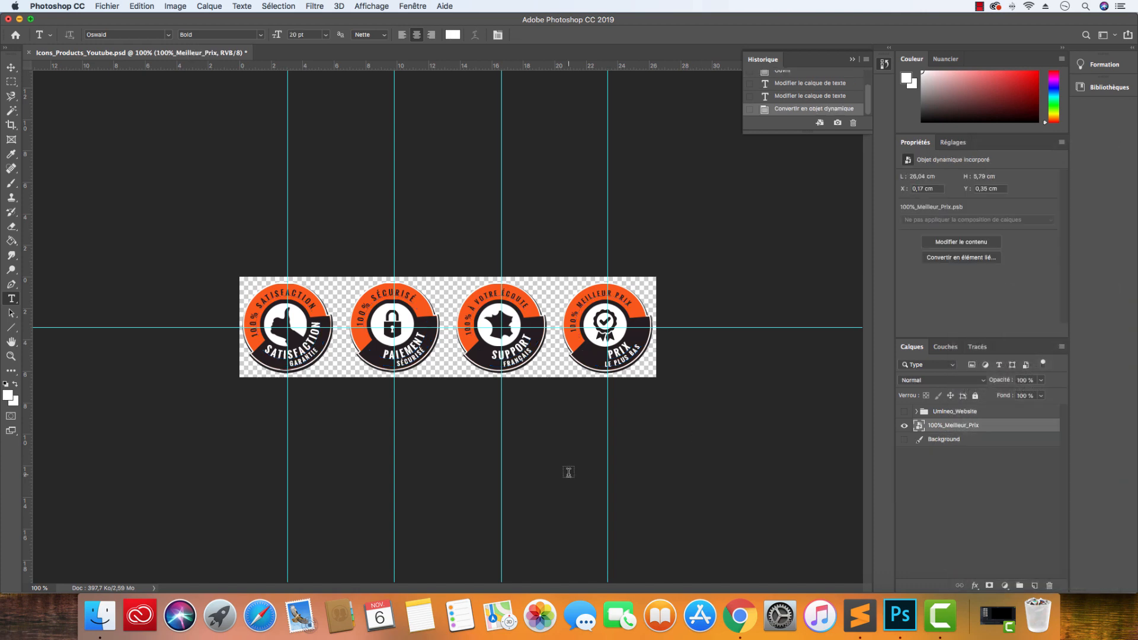
pyautogui.press('super+alt+shift+w')
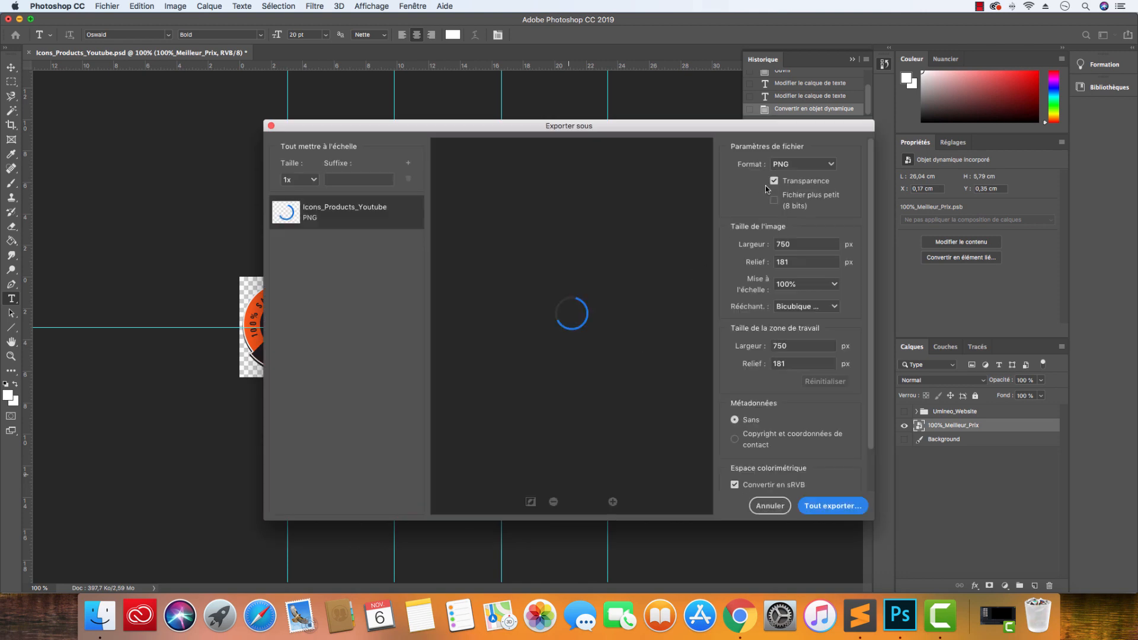
pyautogui.click(769, 506)
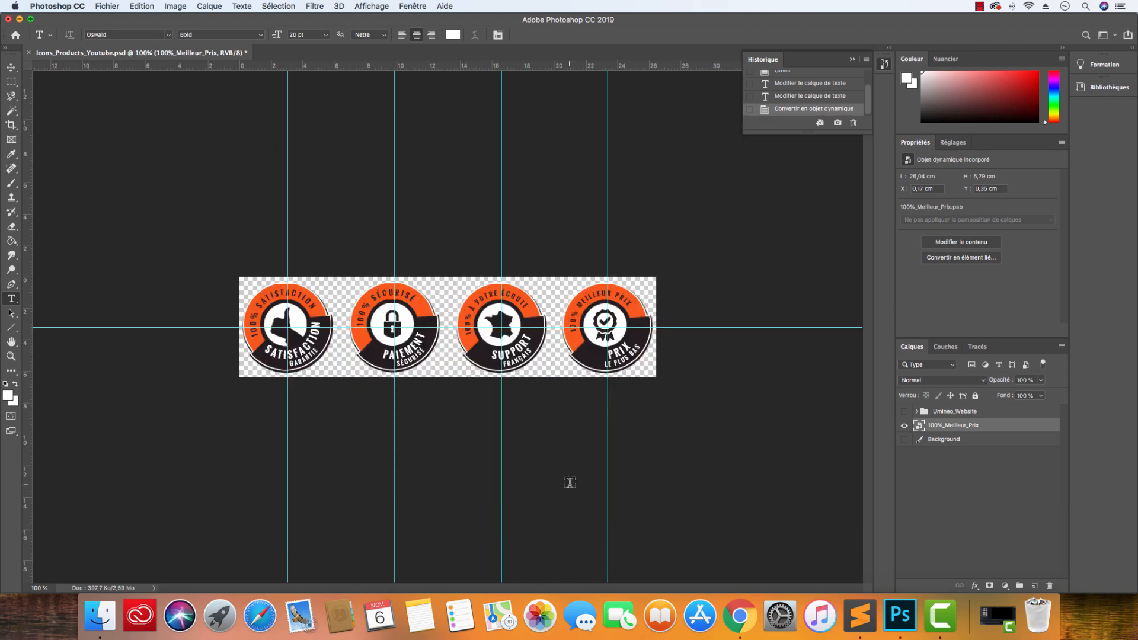
# Switch to Chrome, open the Files page in the Shopify settings, and open the file upload picker and cancel it
pyautogui.click(739, 617)
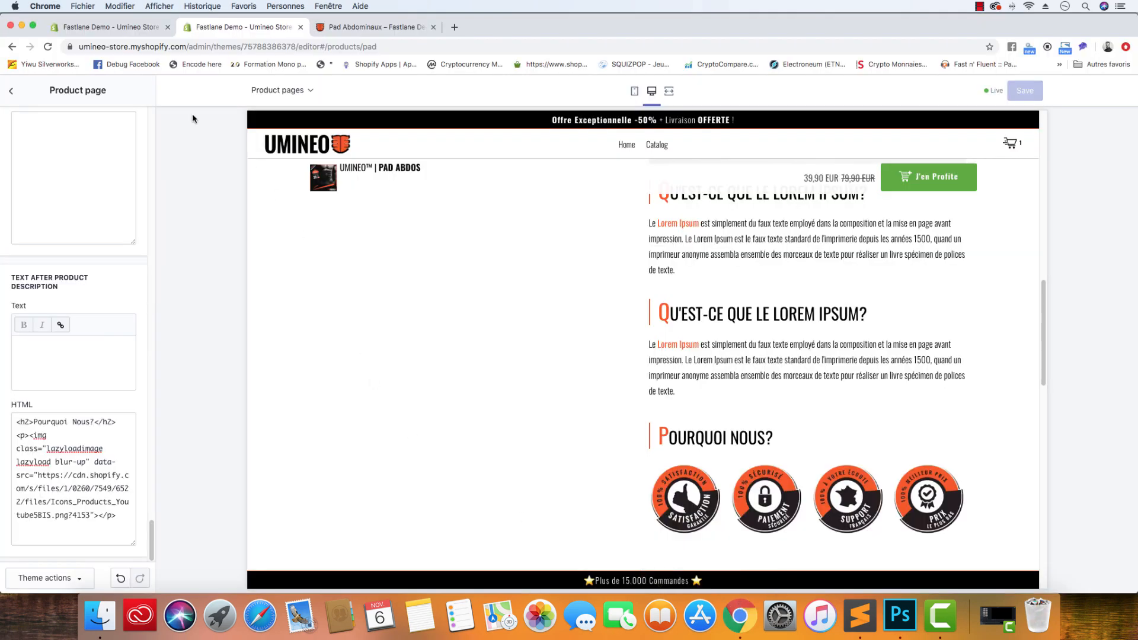
pyautogui.click(113, 27)
pyautogui.click(50, 578)
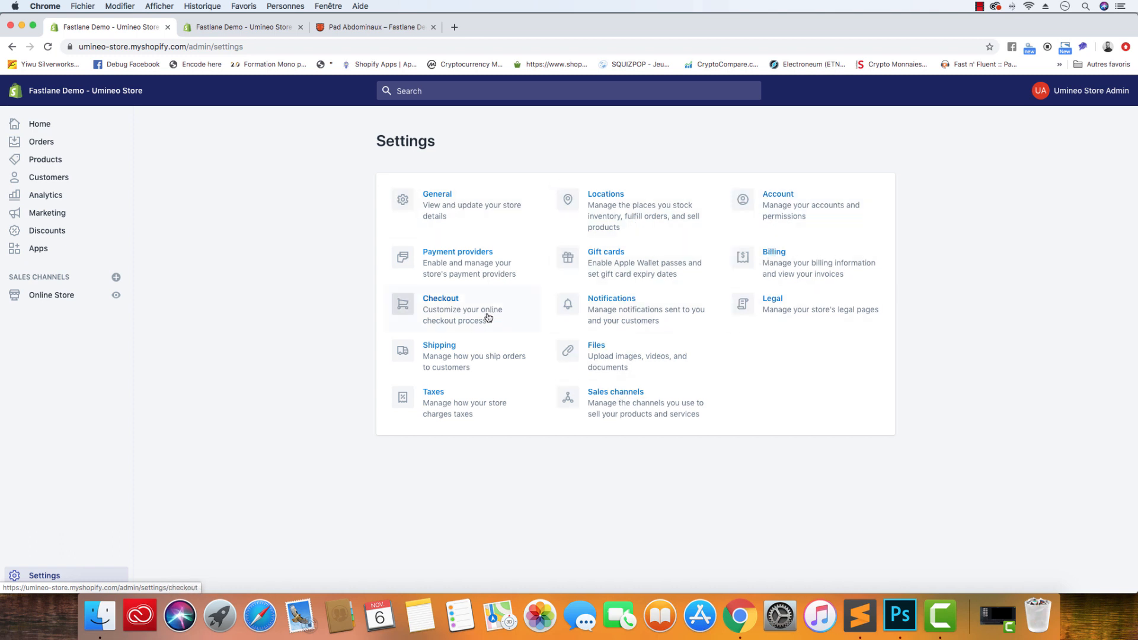
pyautogui.click(569, 347)
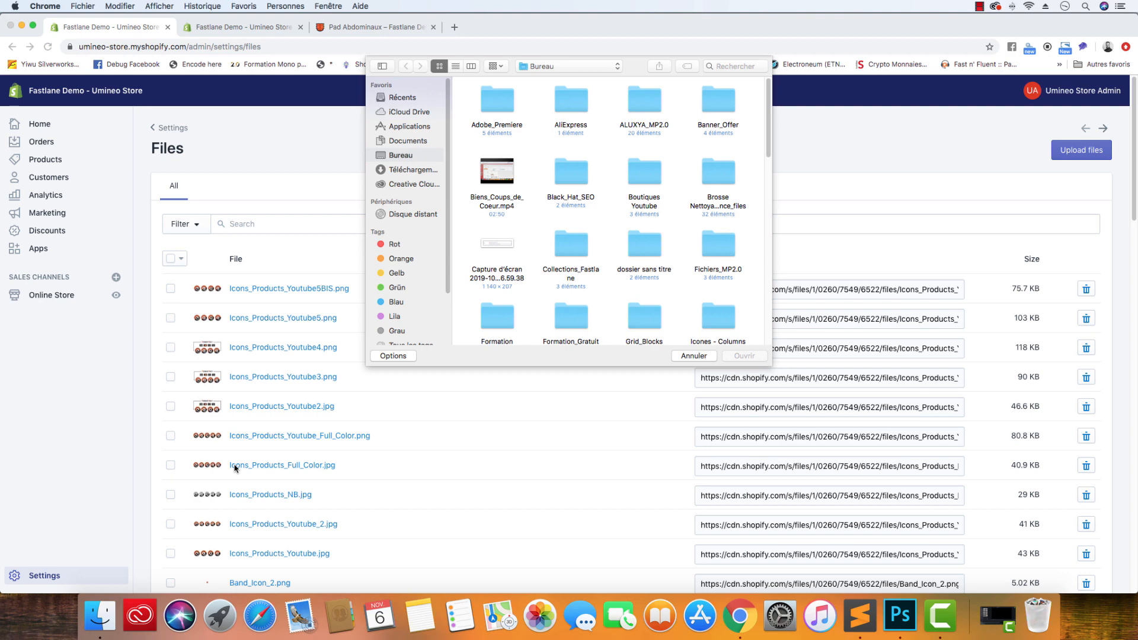
pyautogui.click(692, 356)
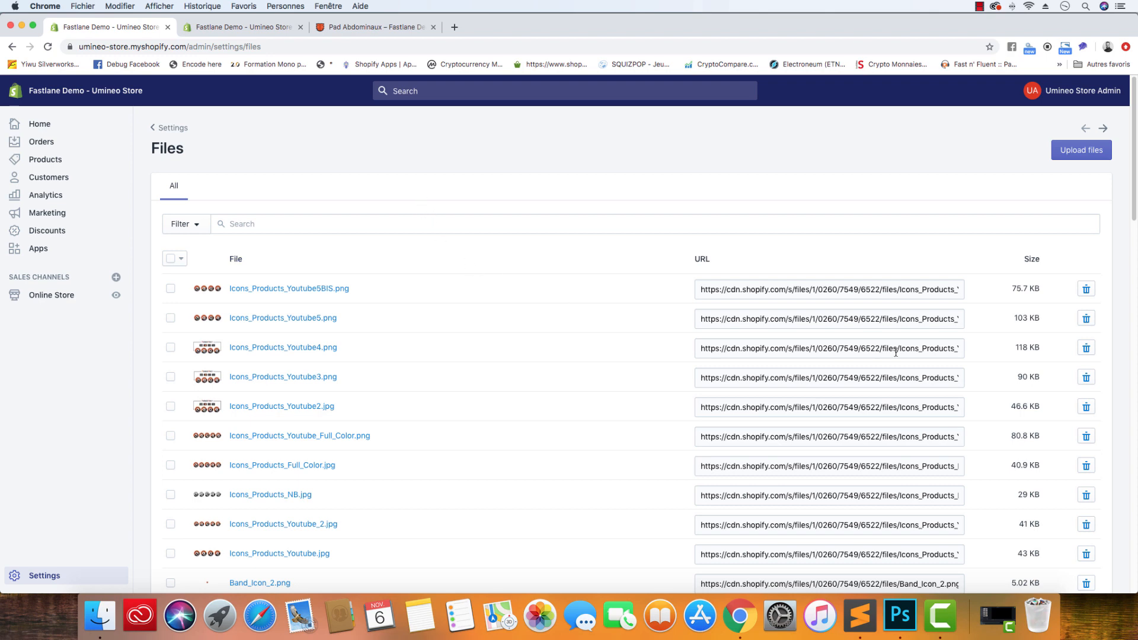
pyautogui.click(1091, 160)
pyautogui.click(611, 356)
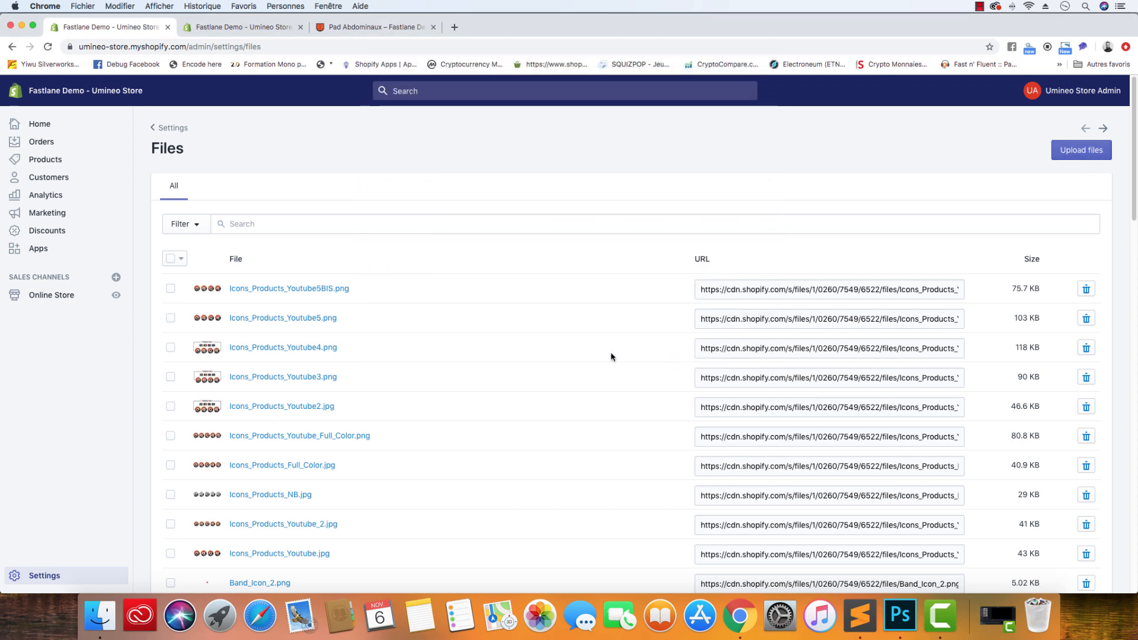
# Switch to Photoshop and undo the conversion of the badge groups into a smart object
pyautogui.click(899, 616)
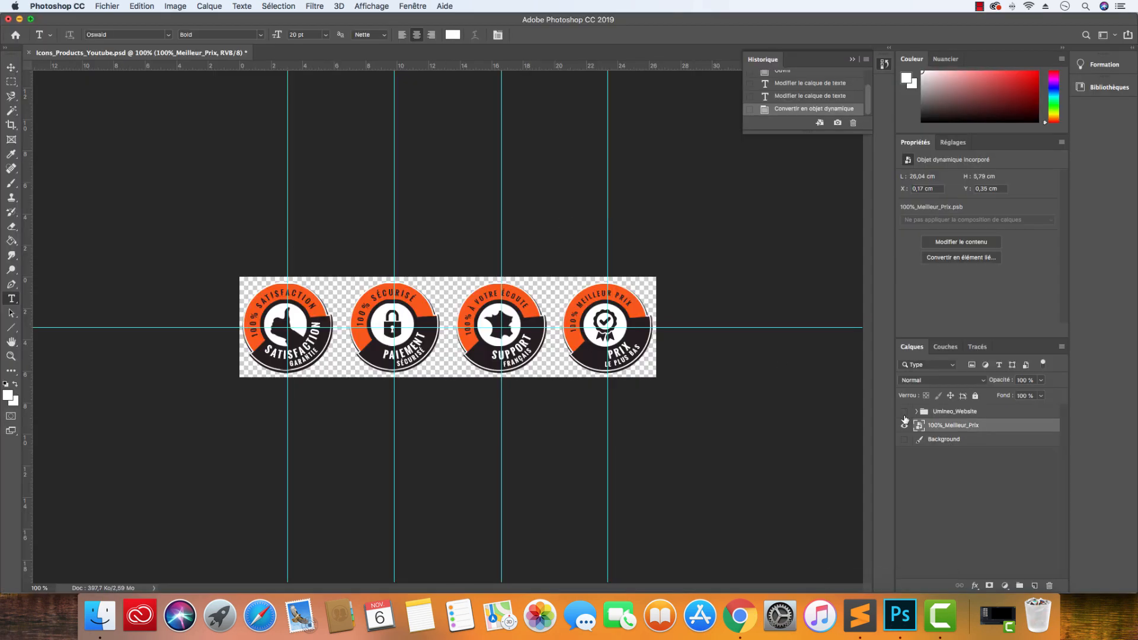
pyautogui.press('super+z')
pyautogui.click(916, 425)
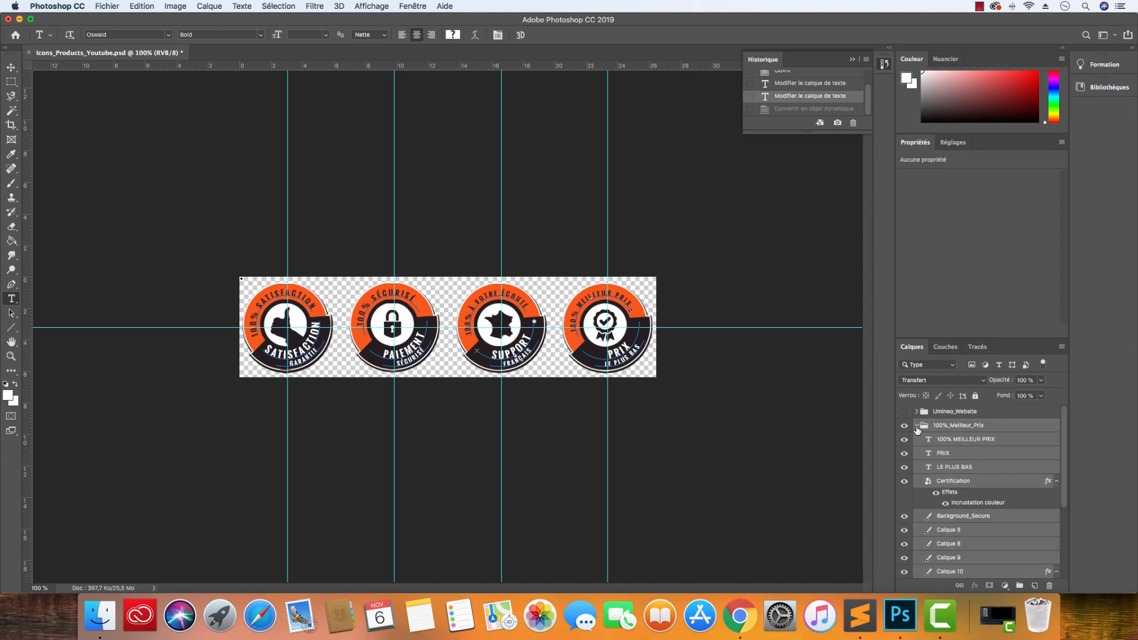
pyautogui.click(916, 425)
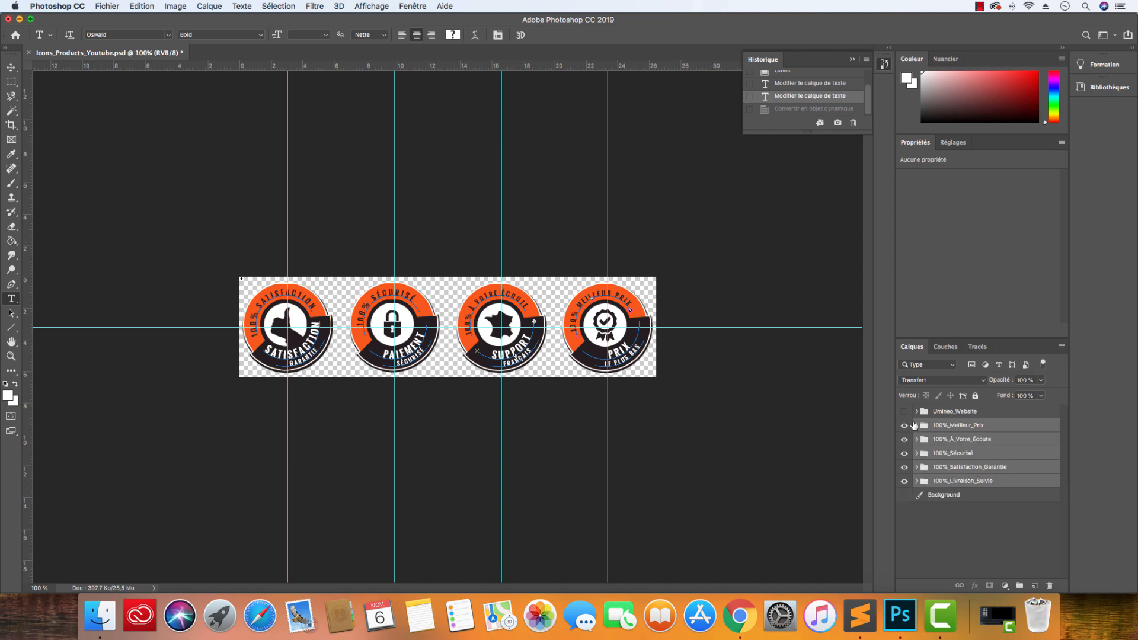
# Expand the 100%_Meilleur_Prix group and hide and show Calque 5, Calque 9 and Calque 10 to identify their badge parts
pyautogui.click(916, 425)
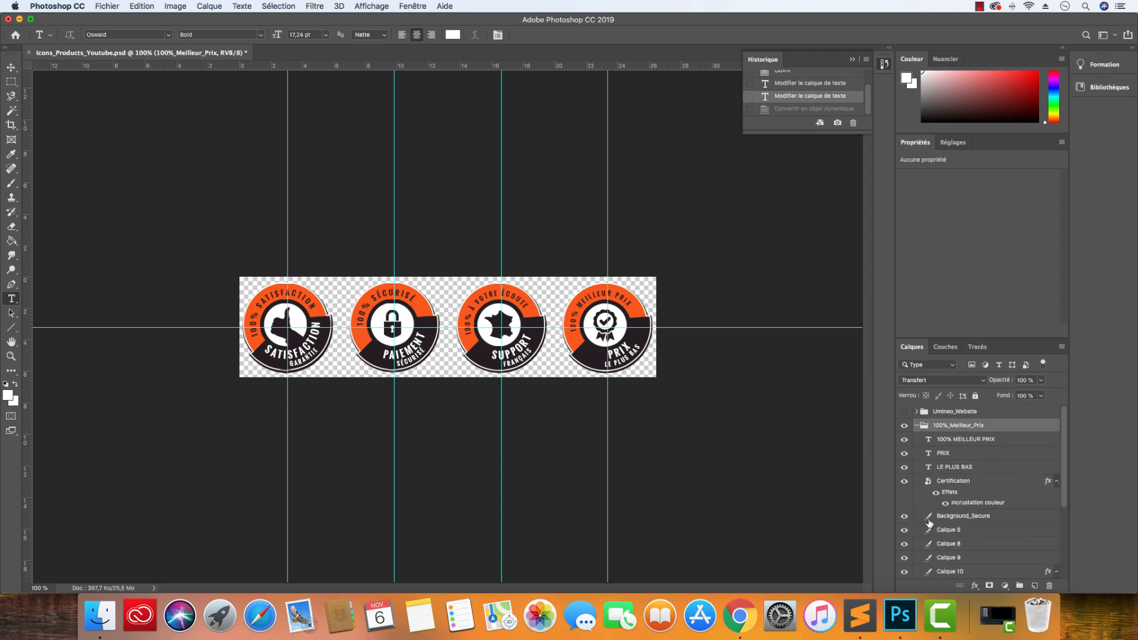
pyautogui.scroll(-2, 928, 521)
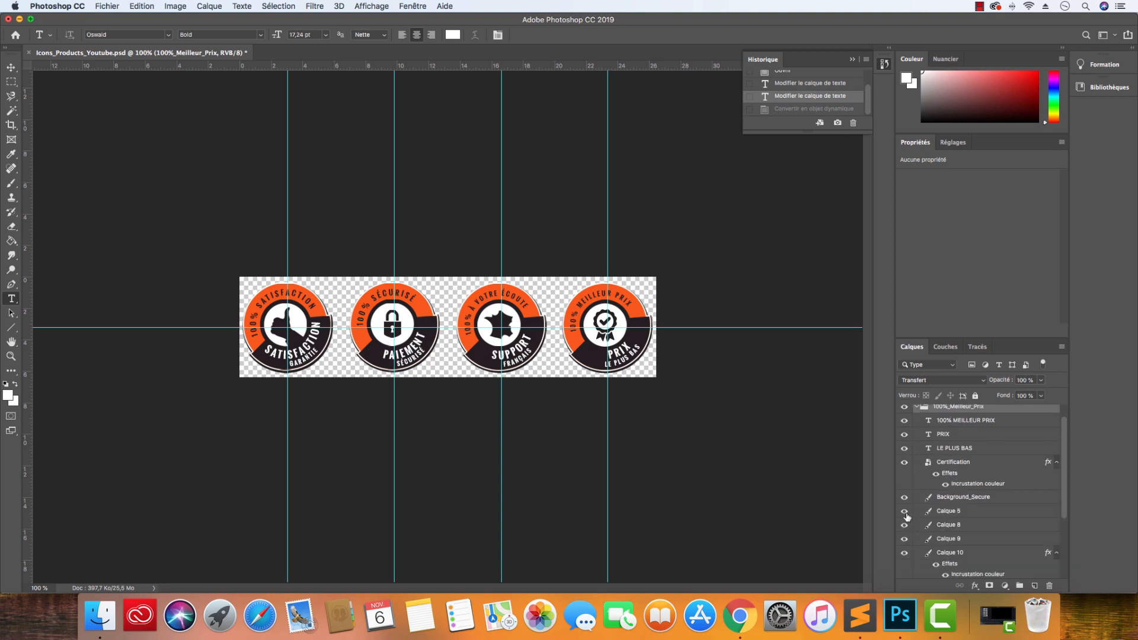
pyautogui.click(904, 513)
pyautogui.click(904, 513)
pyautogui.click(905, 539)
pyautogui.click(904, 539)
pyautogui.click(905, 539)
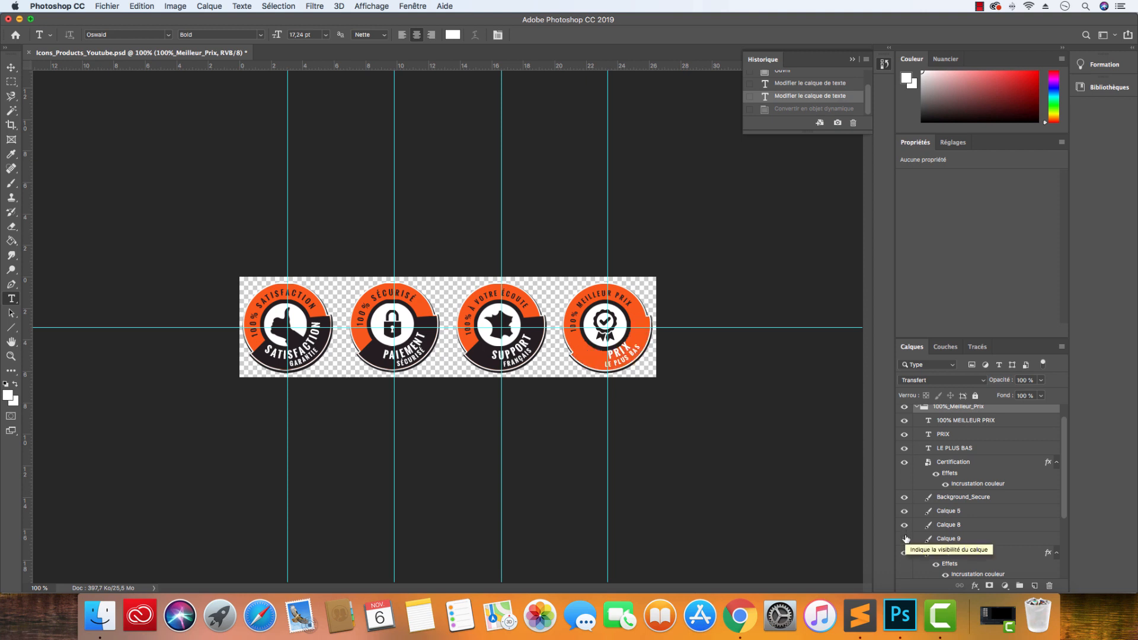
pyautogui.click(905, 539)
pyautogui.click(905, 553)
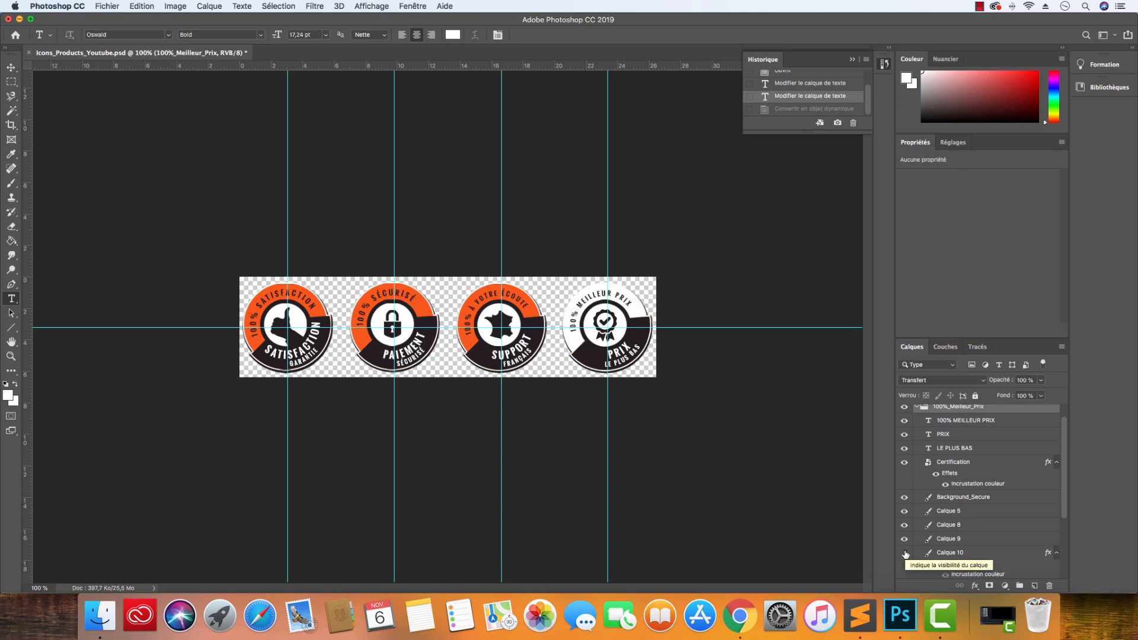
pyautogui.click(905, 553)
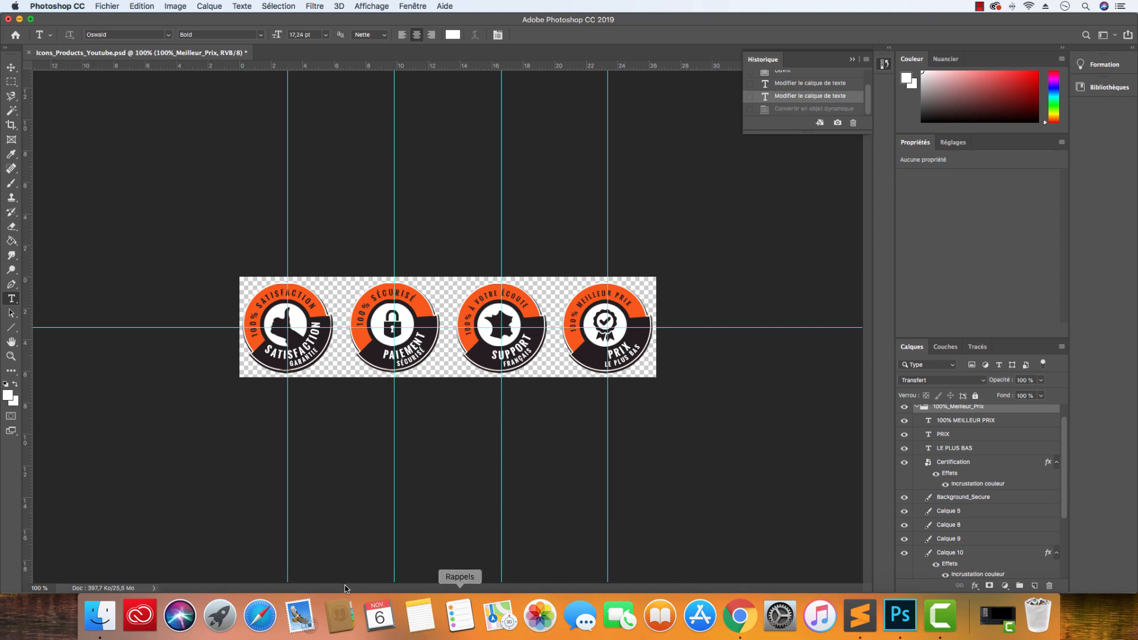
# Switch to Finder and open Icons_Products_HTML.html from the ICONS3 folder in Sublime Text
pyautogui.click(108, 614)
pyautogui.click(217, 237)
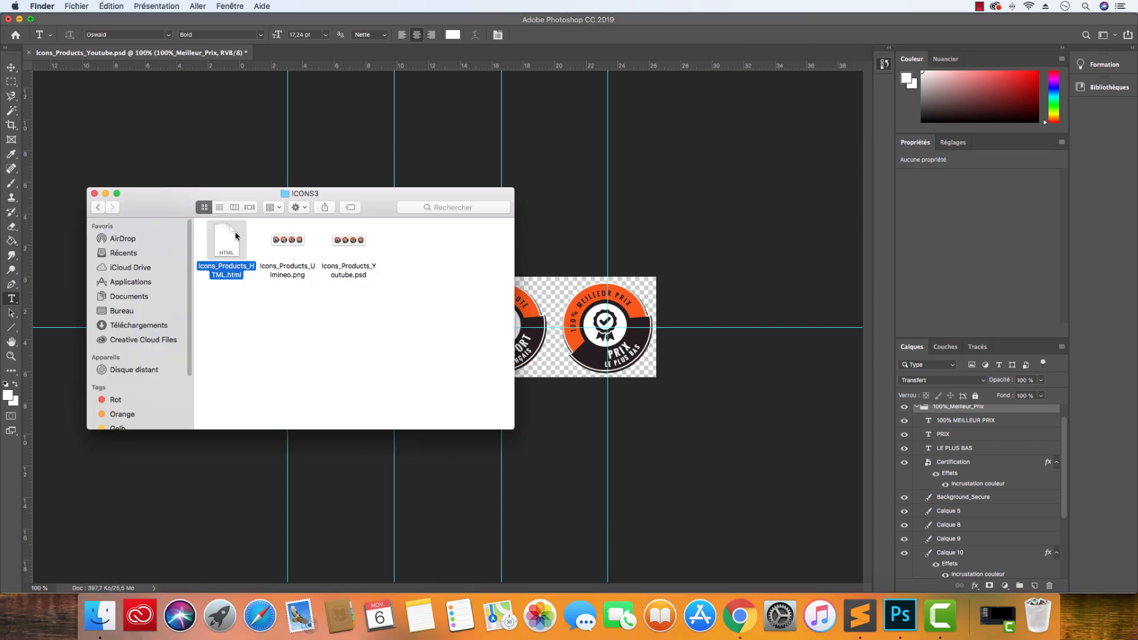
pyautogui.rightClick(227, 241)
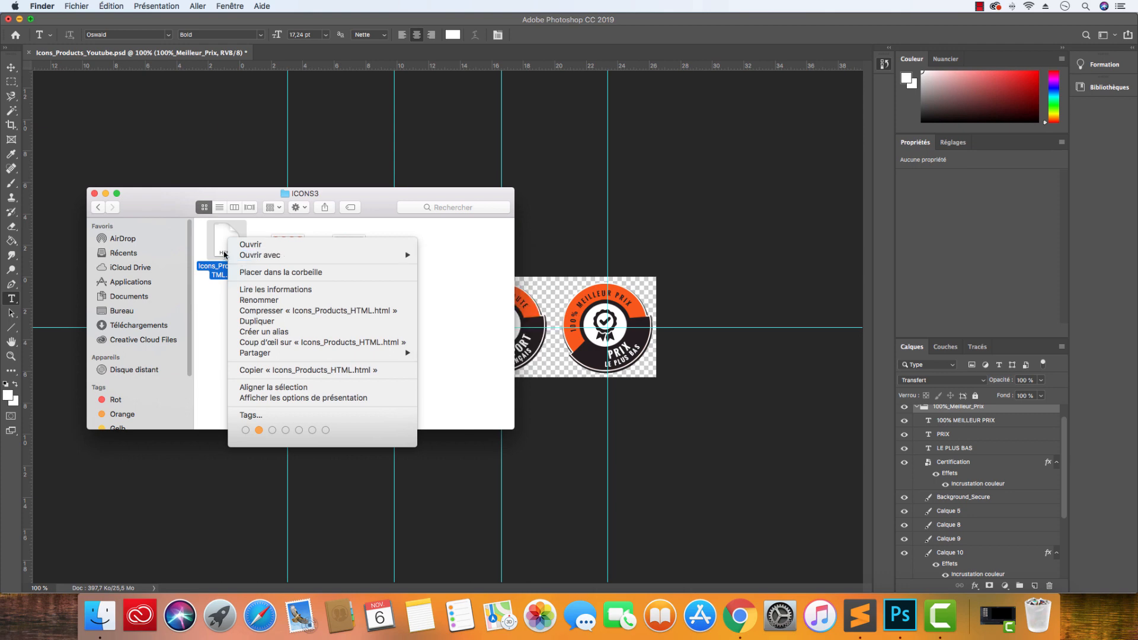
pyautogui.moveTo(257, 261)
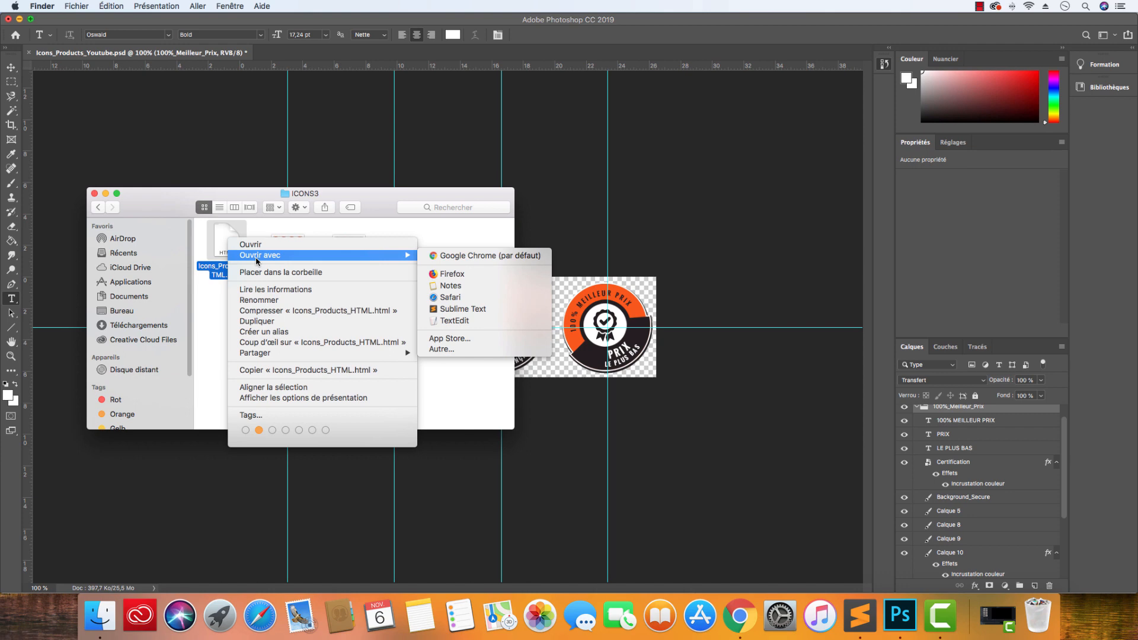
pyautogui.click(207, 308)
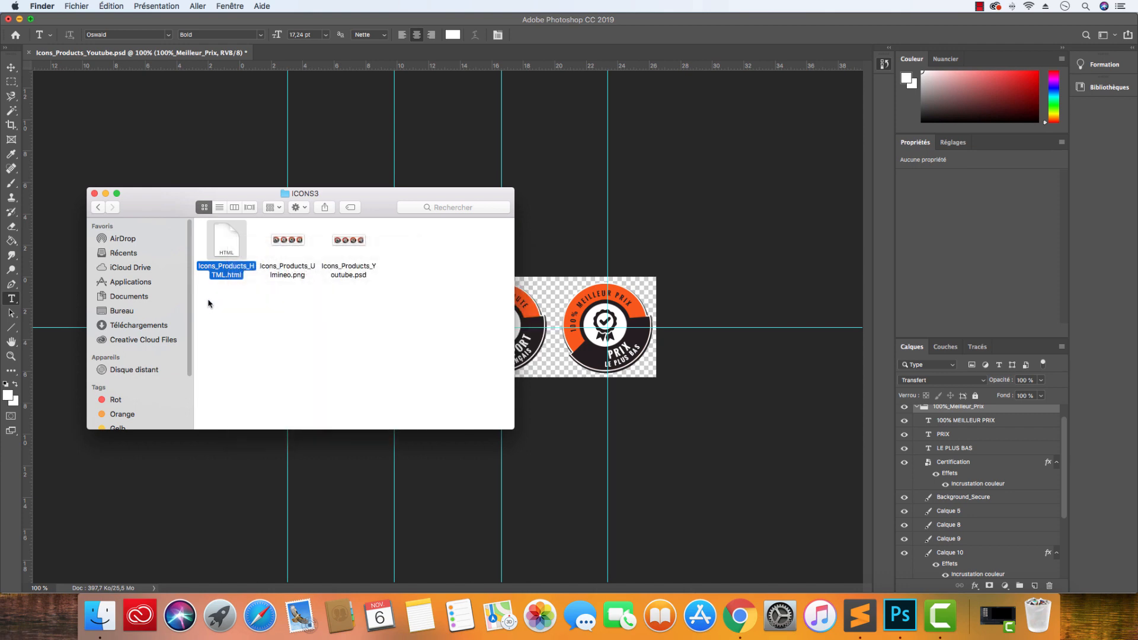
pyautogui.rightClick(226, 246)
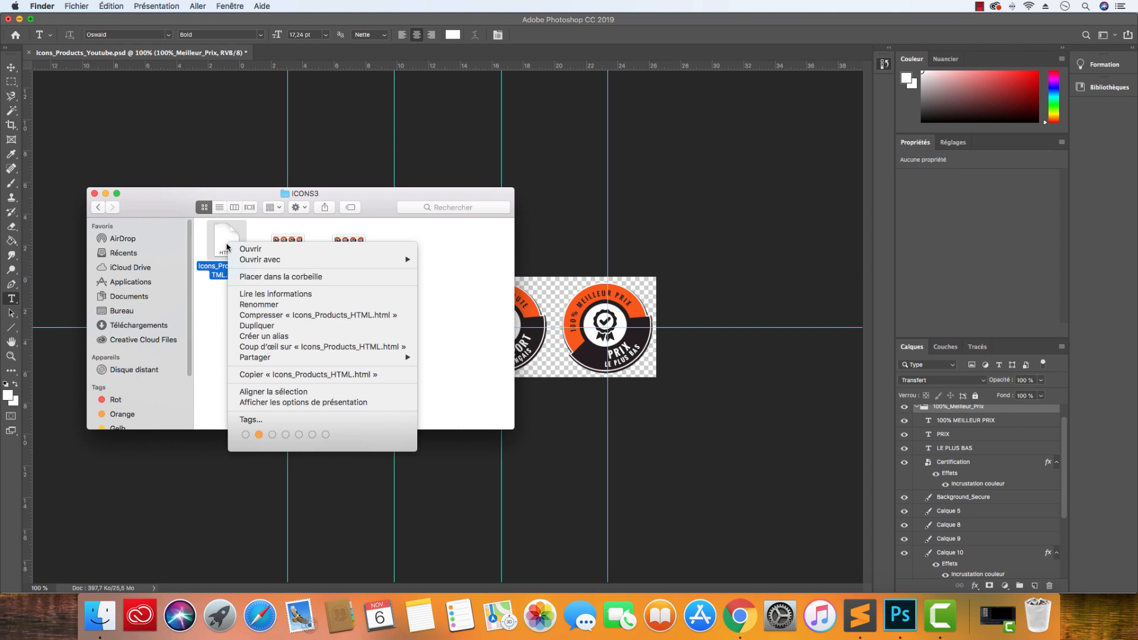
pyautogui.rightClick(226, 247)
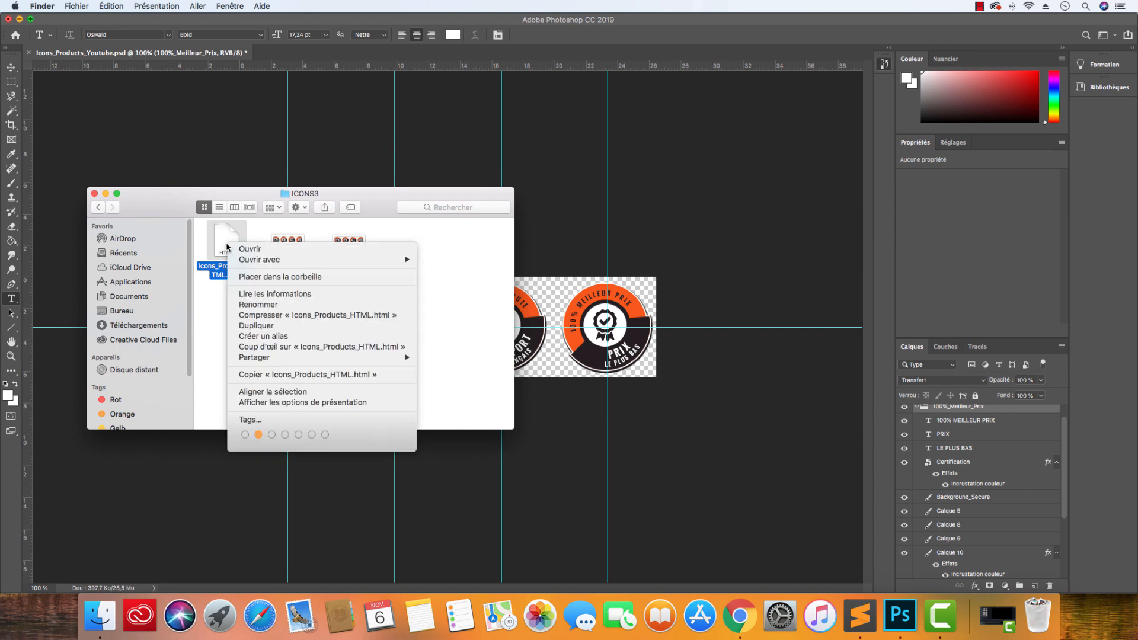
pyautogui.moveTo(356, 259)
pyautogui.click(478, 314)
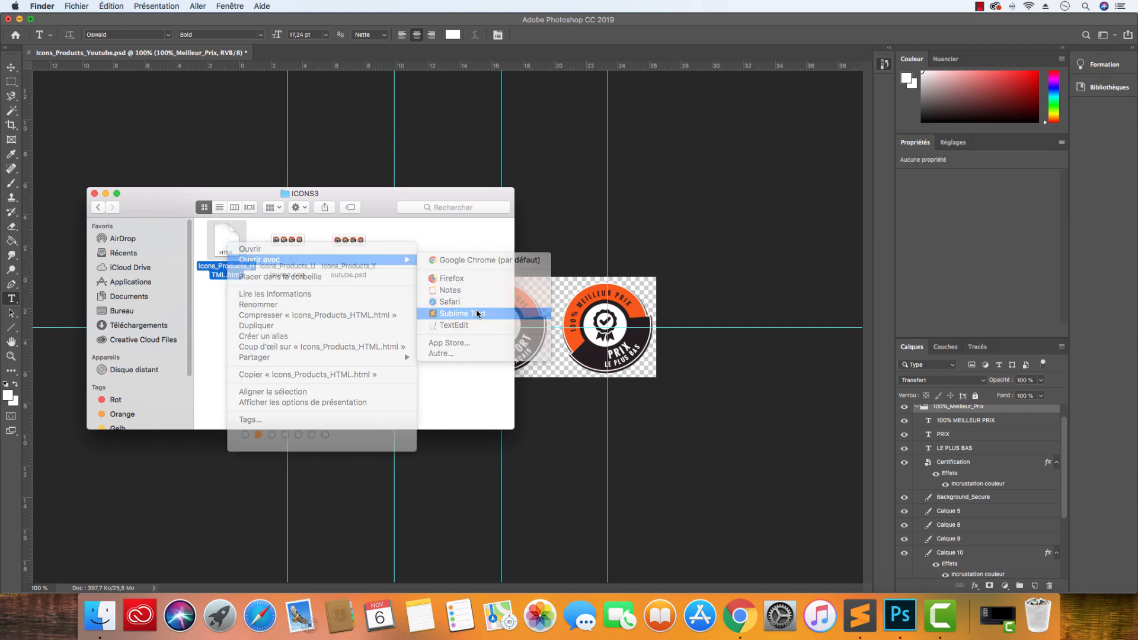
# Examine the HTML code by highlighting the Pourquoi Nous? heading, the image's class attribute and the URL_IMAGE placeholder
pyautogui.click(576, 208)
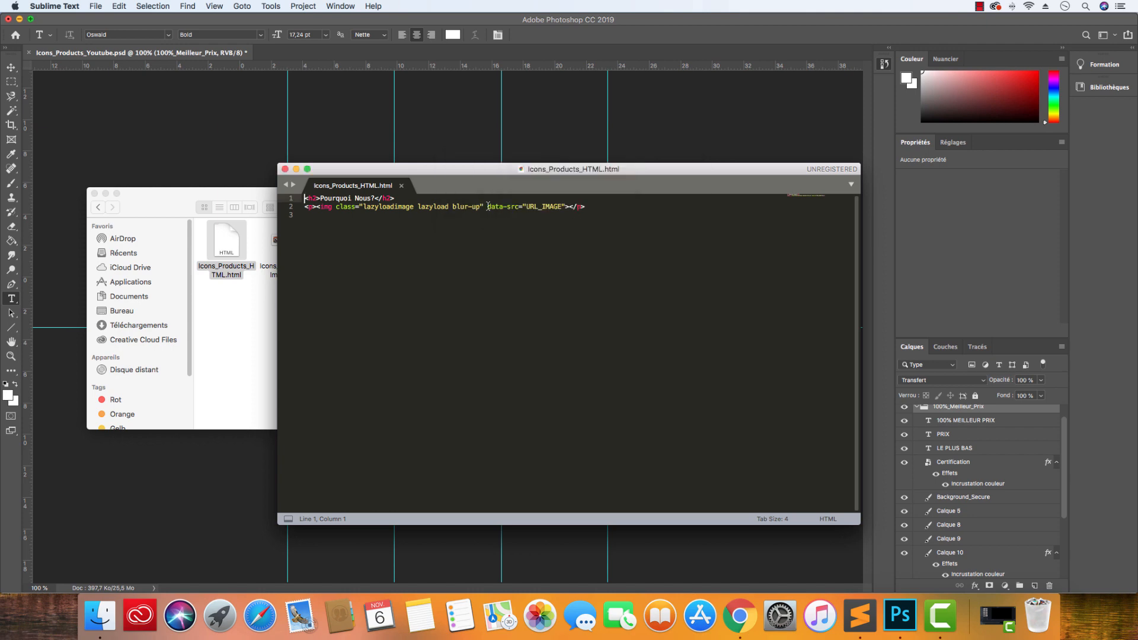
pyautogui.moveTo(306, 200); pyautogui.dragTo(400, 202)
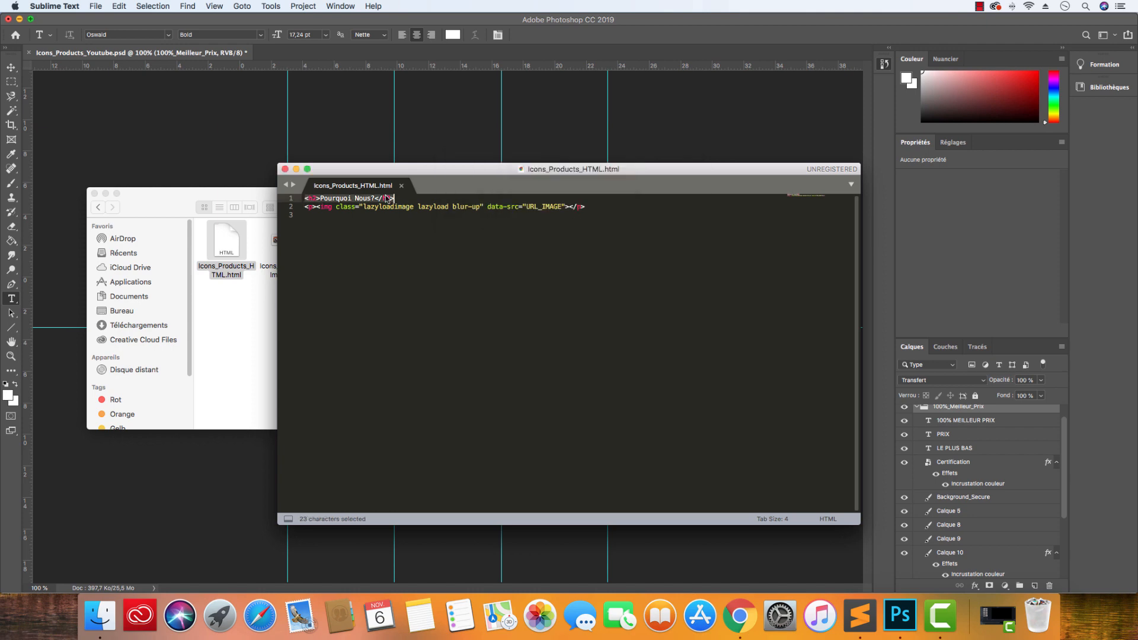
pyautogui.click(386, 199)
pyautogui.write('?')
pyautogui.click(322, 207)
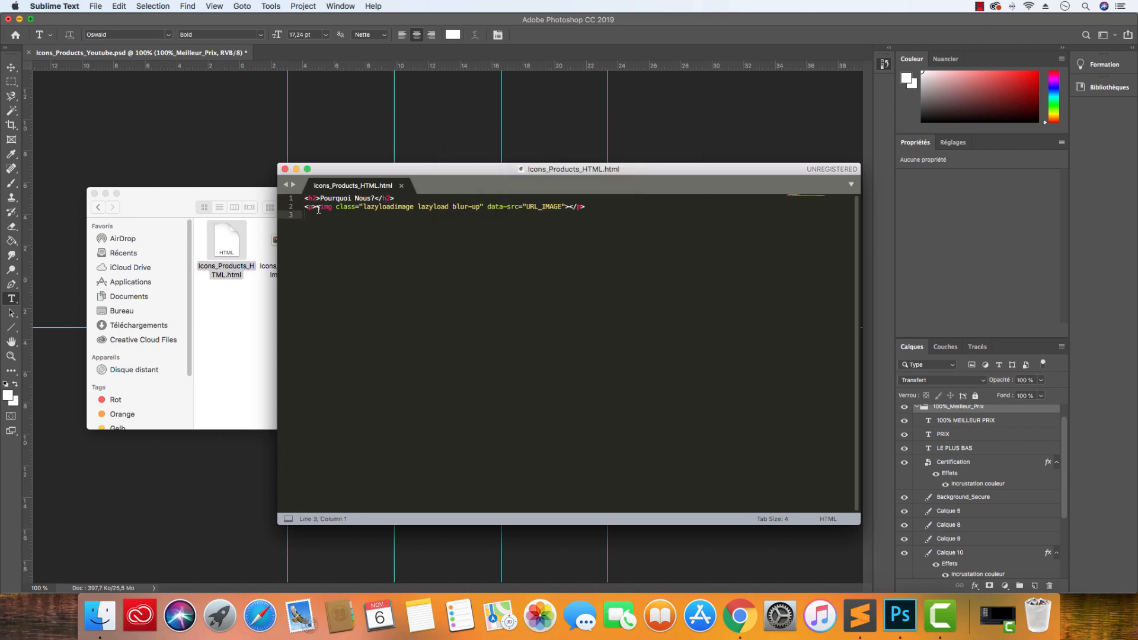
pyautogui.moveTo(335, 206); pyautogui.dragTo(480, 208)
pyautogui.moveTo(485, 208); pyautogui.dragTo(483, 207)
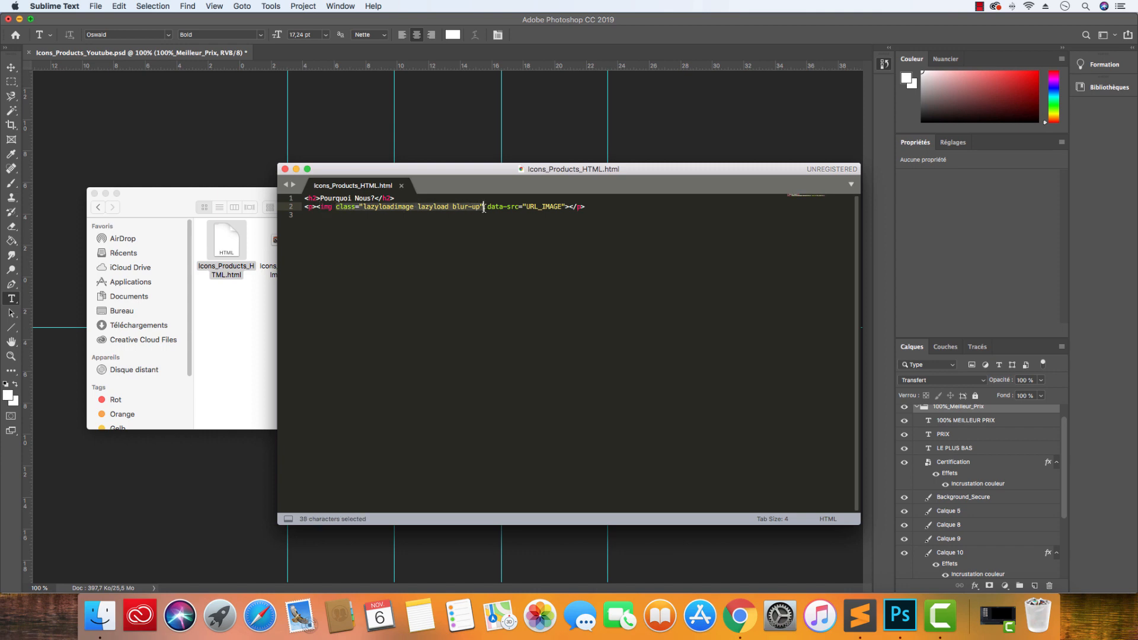
pyautogui.click(484, 207)
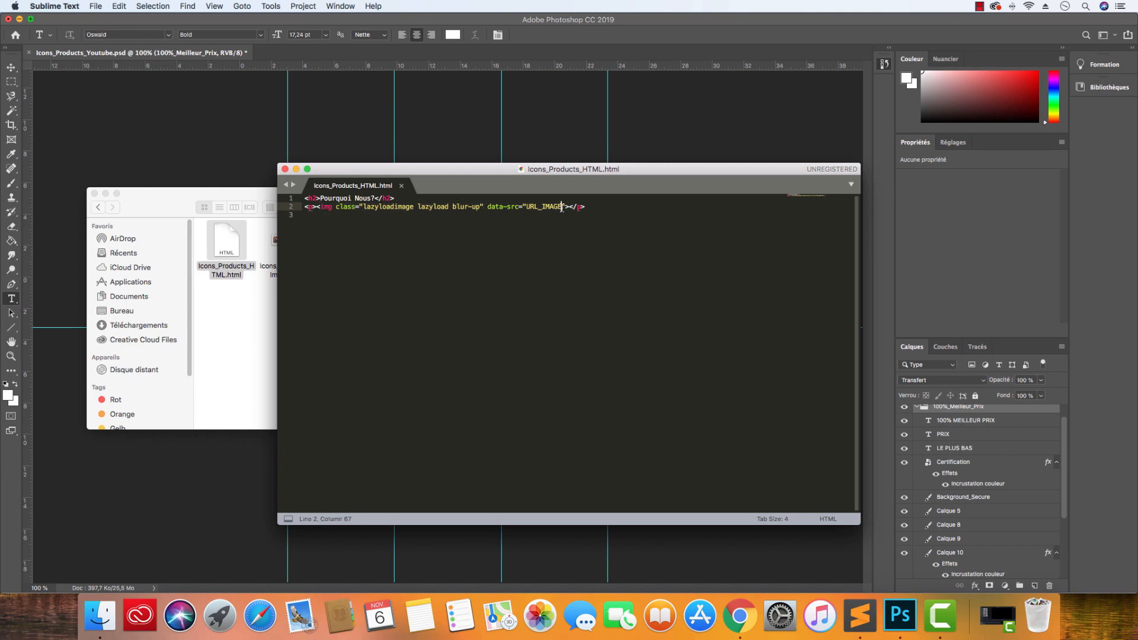
pyautogui.moveTo(563, 207)
pyautogui.mouseDown()
pyautogui.moveTo(526, 205)
pyautogui.moveTo(564, 208)
pyautogui.mouseUp()
pyautogui.click(525, 207)
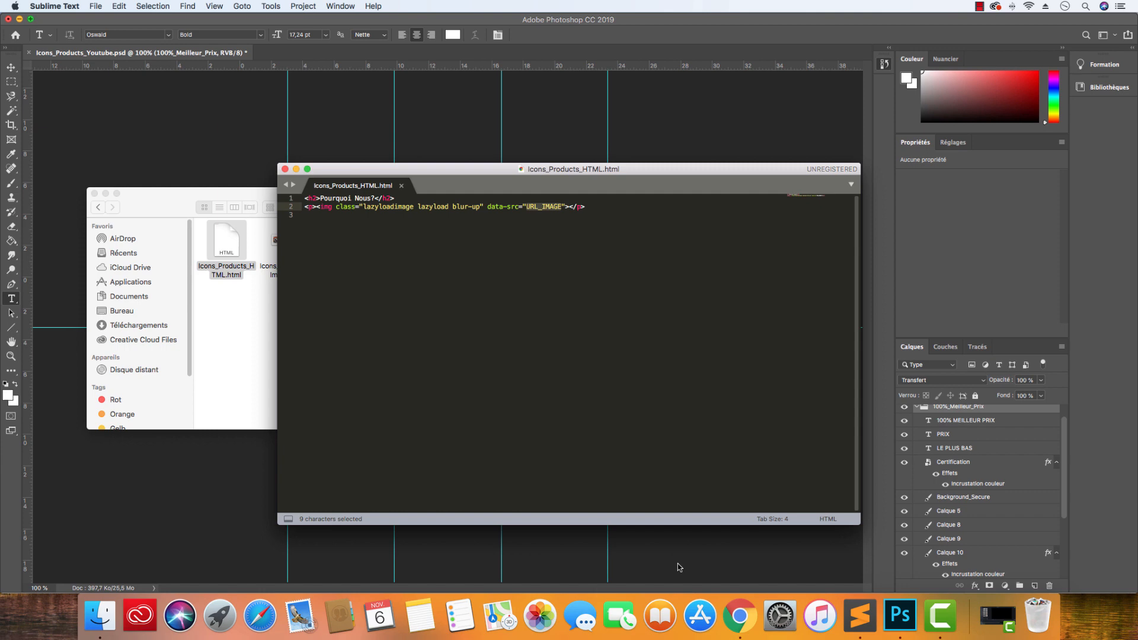
# Switch to Chrome and copy the URL of Icons_Products_Youtube5BIS.png from the Shopify Files list
pyautogui.click(740, 616)
pyautogui.click(771, 291)
pyautogui.rightClick(771, 291)
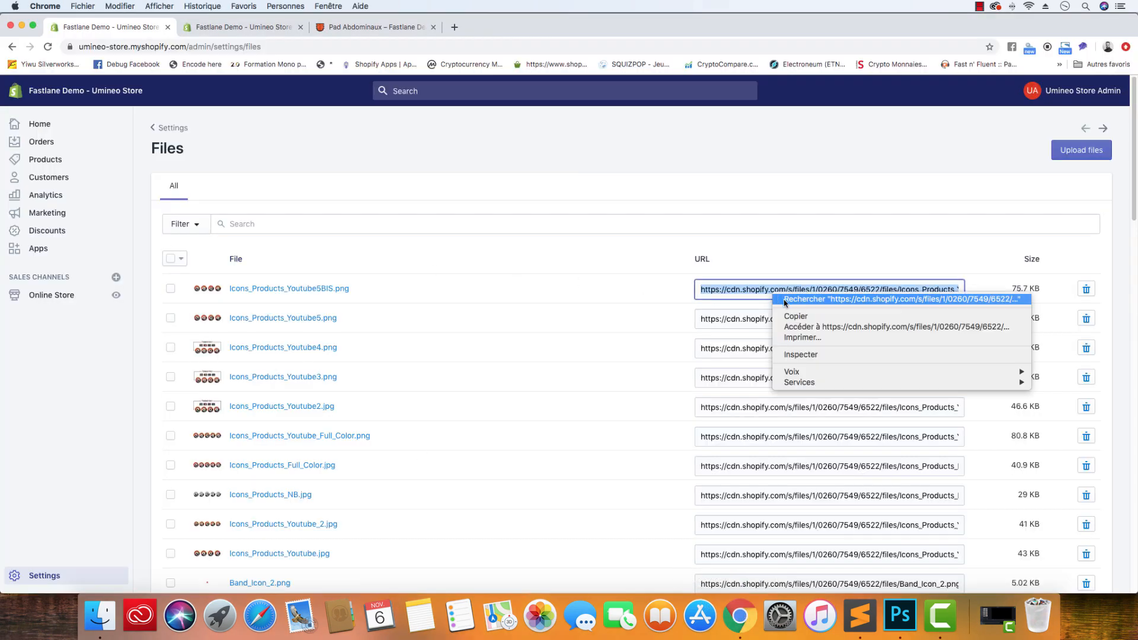
pyautogui.click(782, 315)
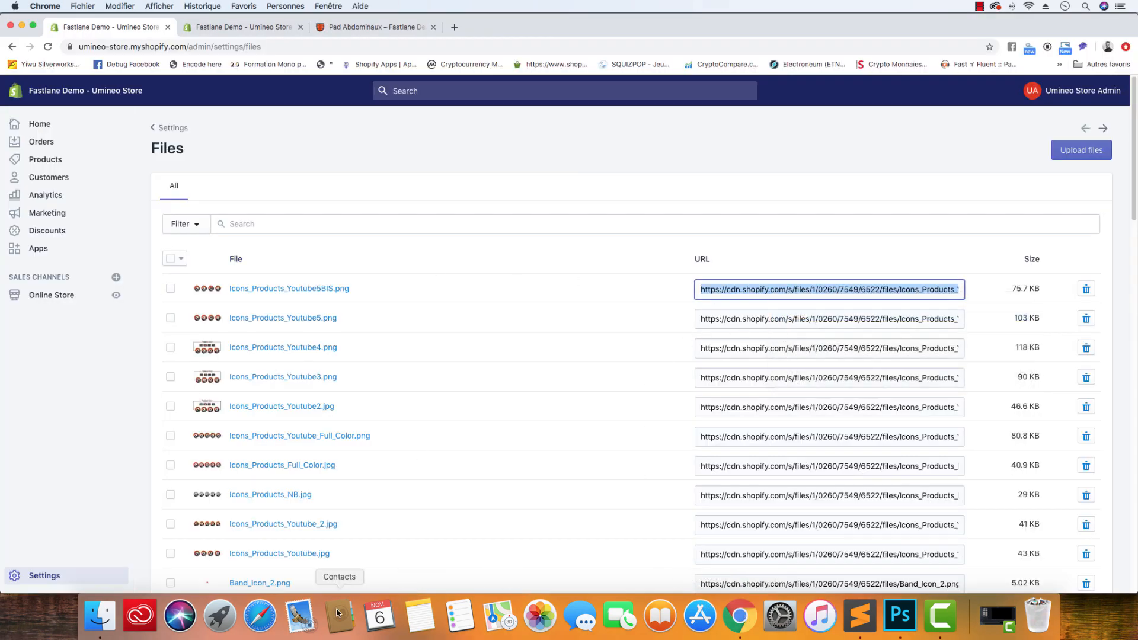
# Switch to Sublime Text and replace the URL_IMAGE placeholder in the data-src attribute with the copied Icons_Products_Youtube5BIS.png URL
pyautogui.click(860, 616)
pyautogui.click(570, 249)
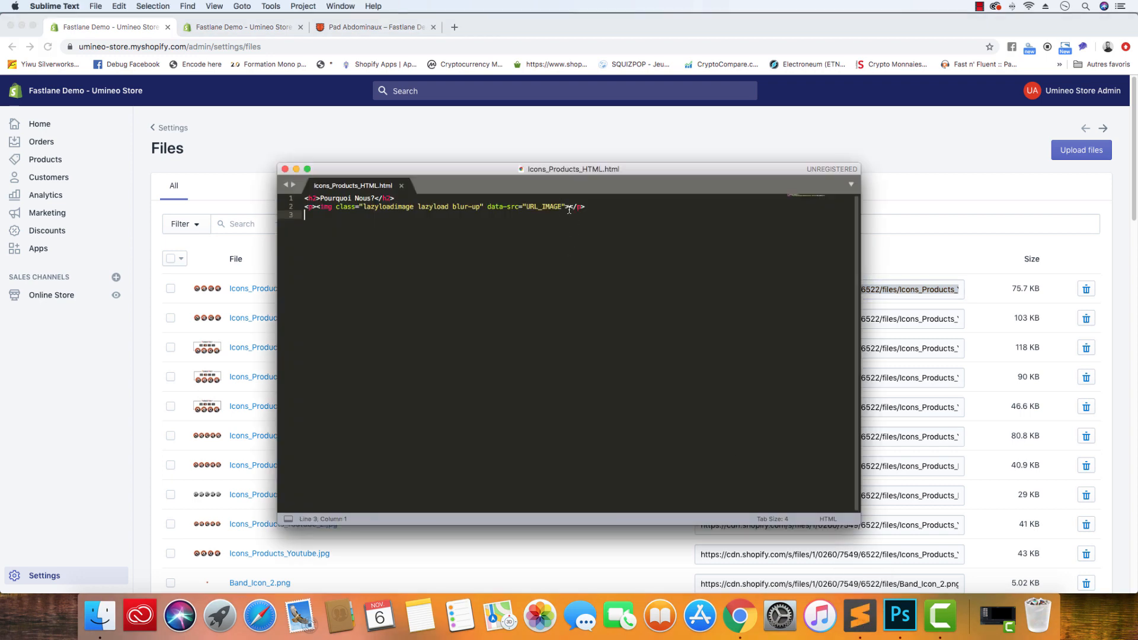
pyautogui.moveTo(563, 206); pyautogui.dragTo(526, 205)
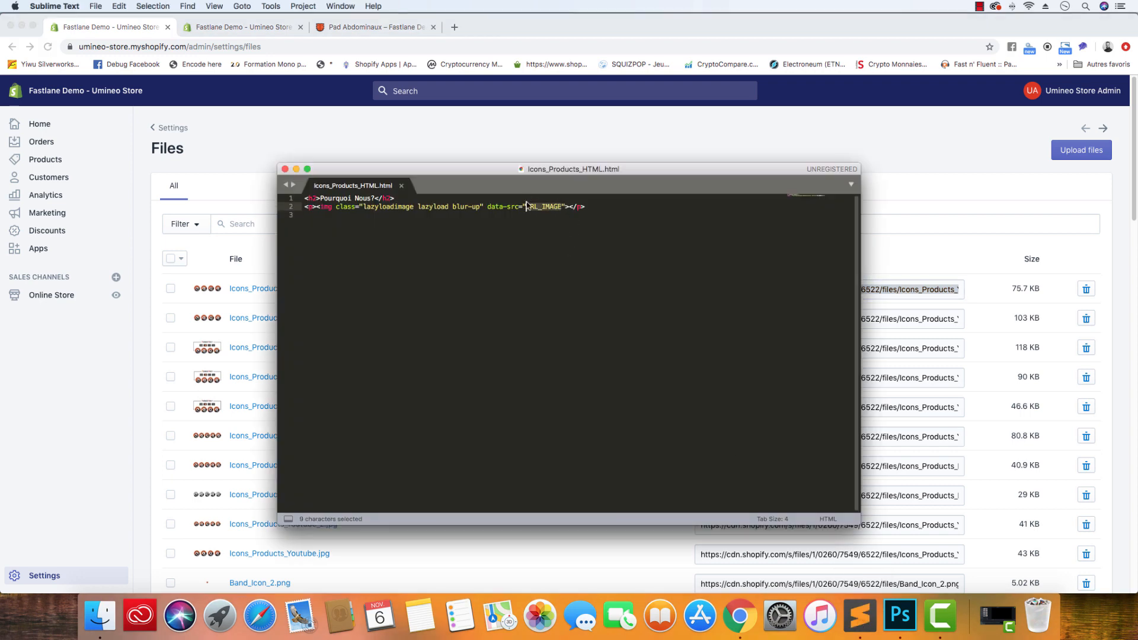
pyautogui.write('https://cdn.shopify.com/s/files/1/0260/7549/6522/files/Icons_Products_Youtube5BIS.png?4157')
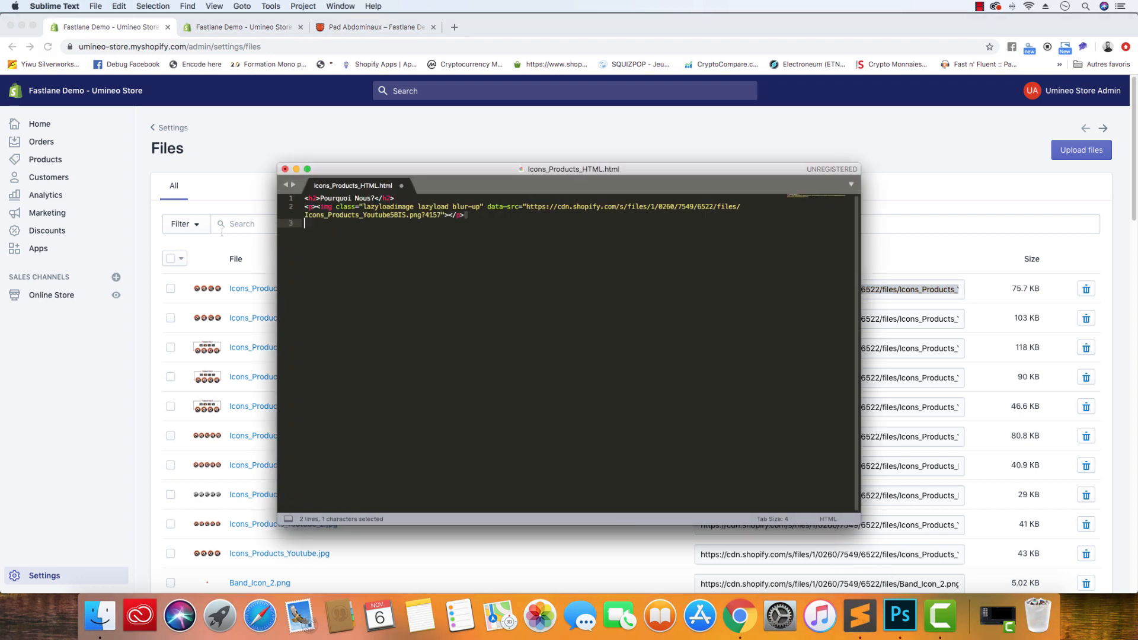
# Copy the entire HTML code and go to the HTML box under Text After Product Description in Chrome's Shopify theme editor
pyautogui.press('super+a')
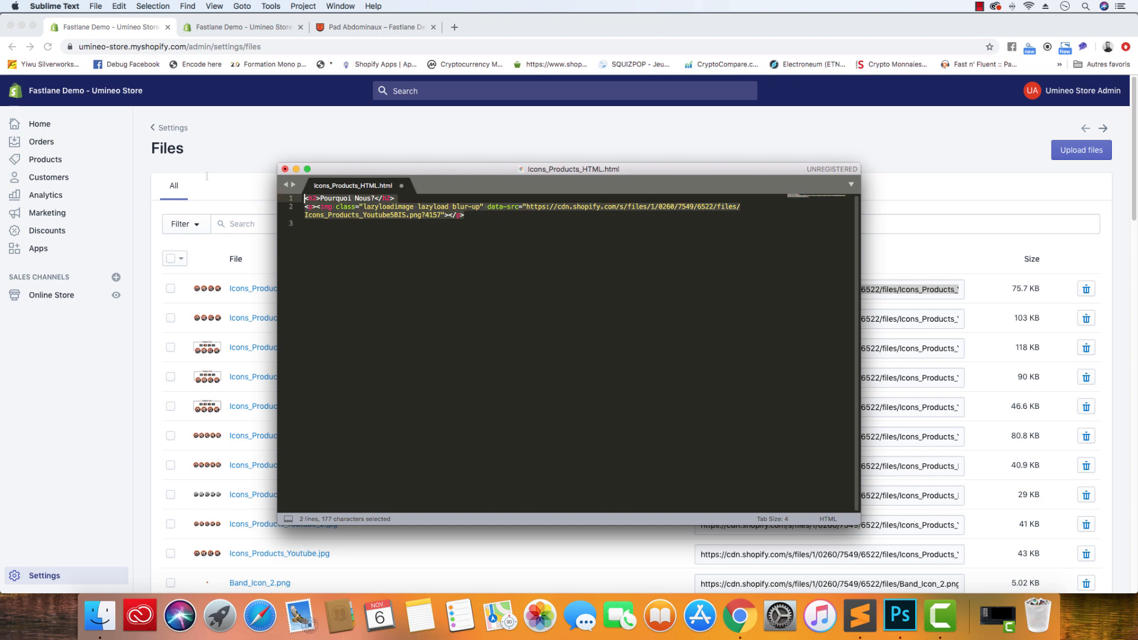
pyautogui.click(248, 28)
pyautogui.click(47, 474)
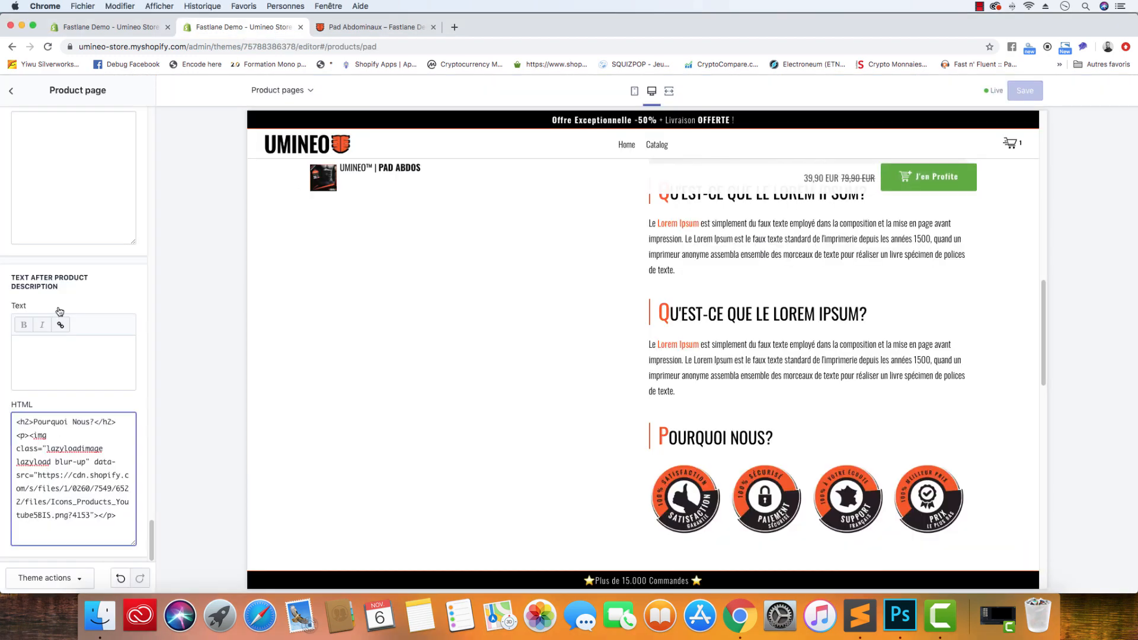